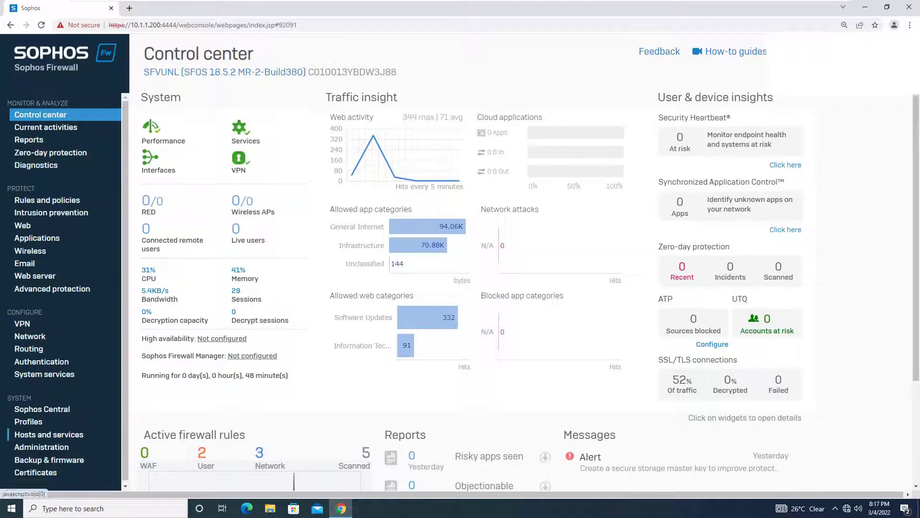
Open the list of MAC hosts in the firewall's hosts and services settings
left_click(62, 435)
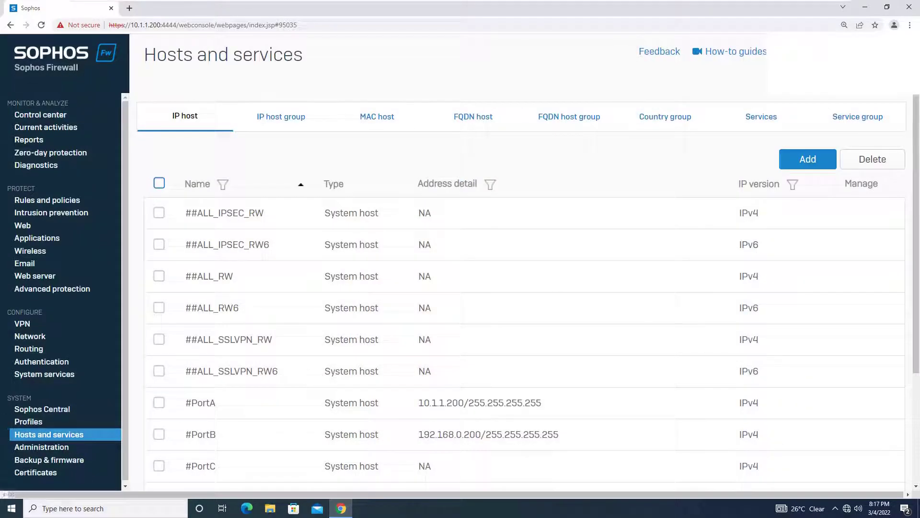
left_click(378, 116)
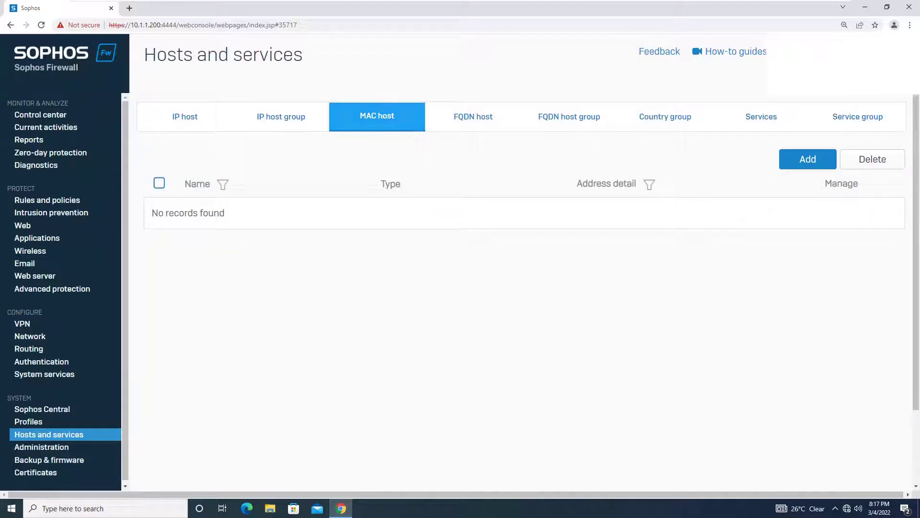
Open the Sophos LAB network diagram from the desktop and enlarge it to examine the client PC addresses
left_click(865, 7)
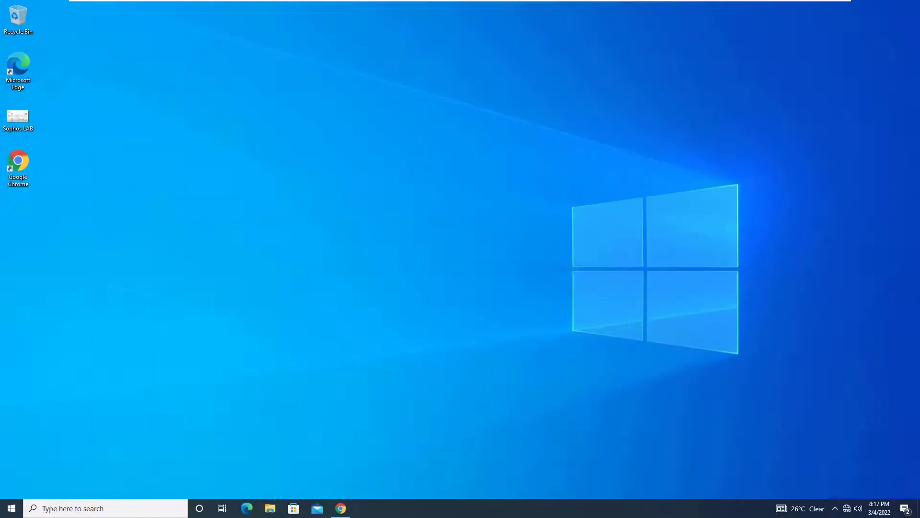
double_click(18, 118)
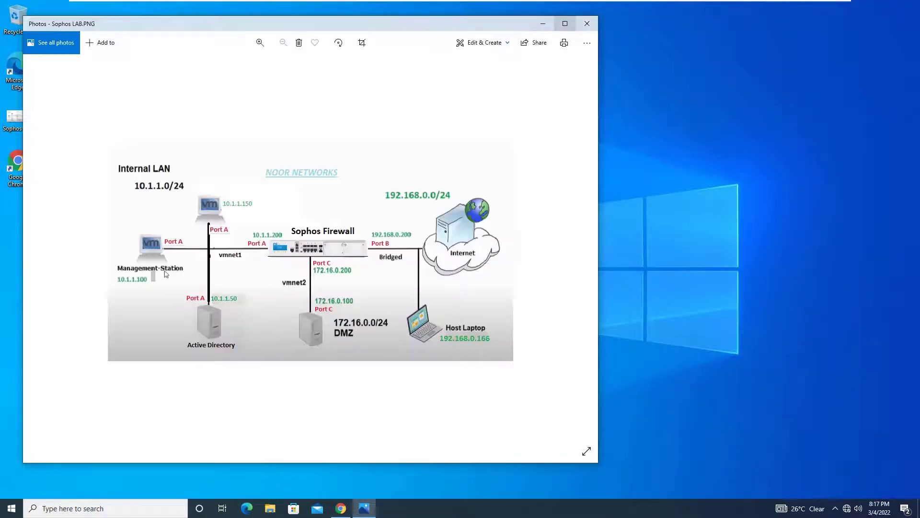
left_click(566, 23)
scroll(302, 286, "up", 2)
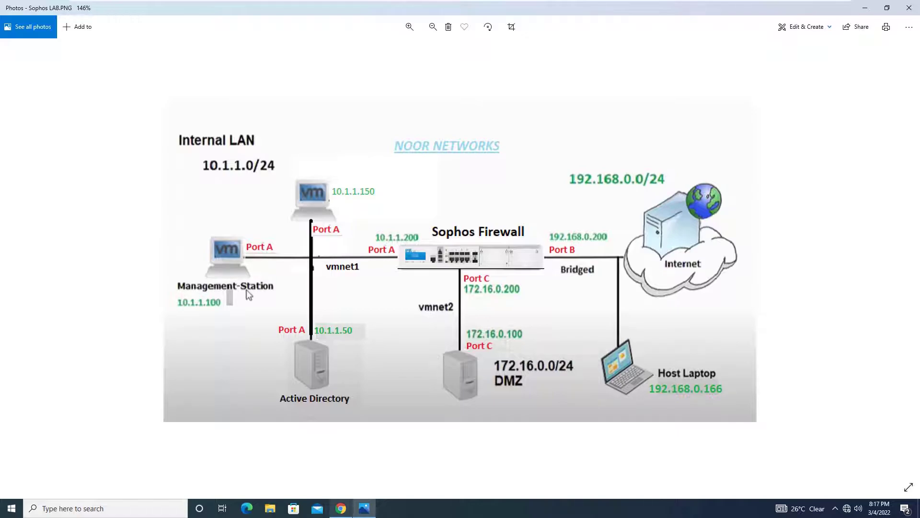
Switch back to the Sophos Firewall console and start a new MAC host named Client-PC1
key("alt+Tab")
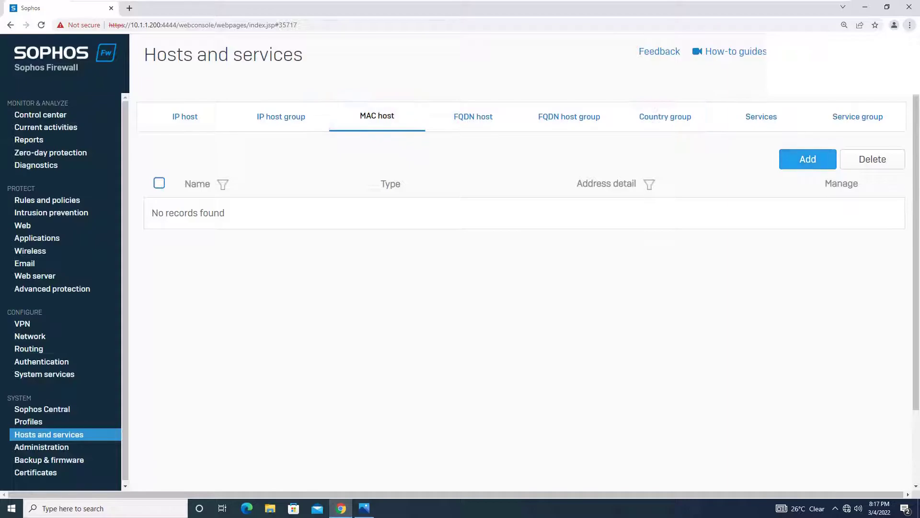
left_click(808, 159)
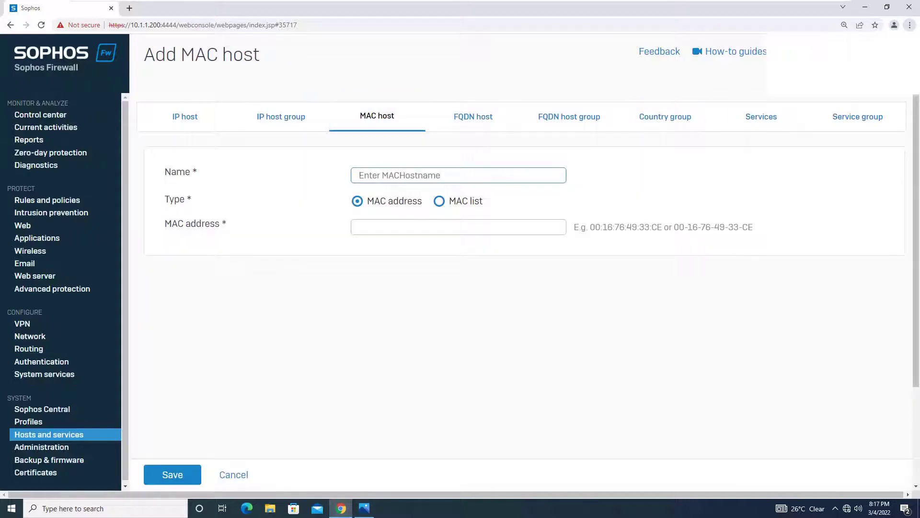
type("C")
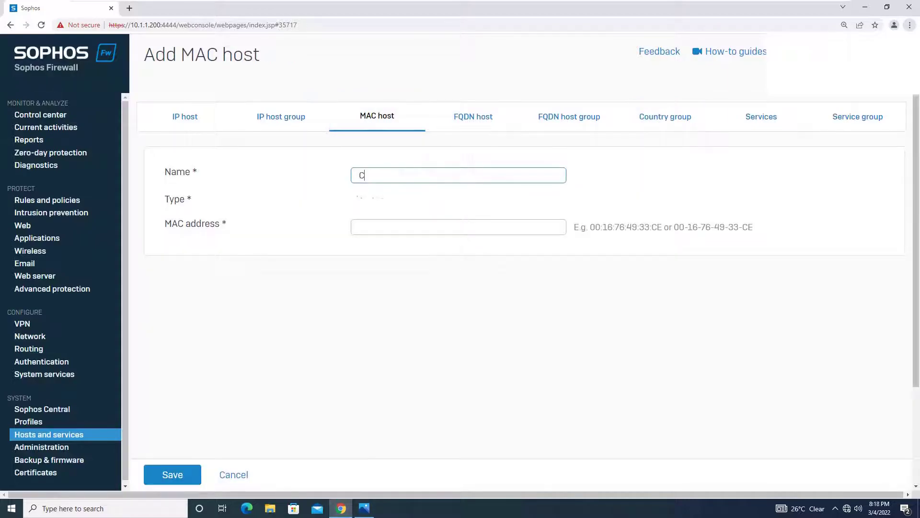
type("lient-PC1")
left_click(12, 509)
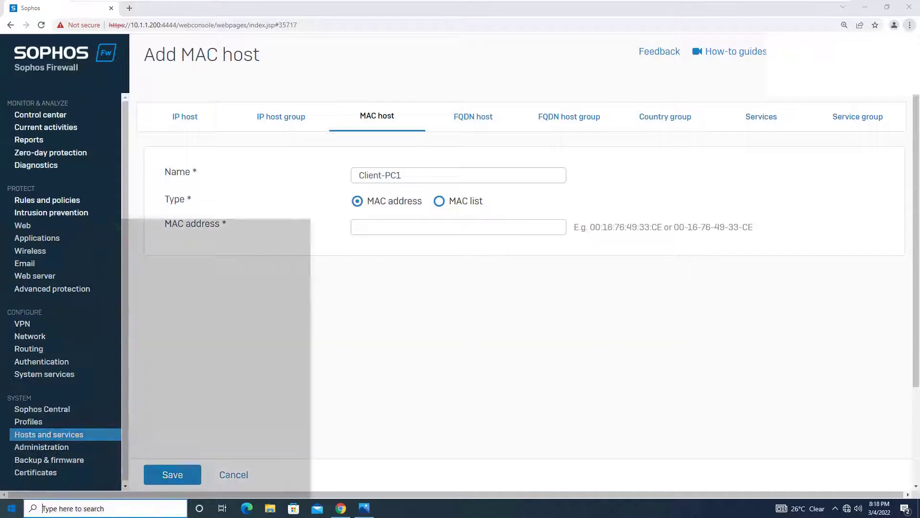
type("cmd")
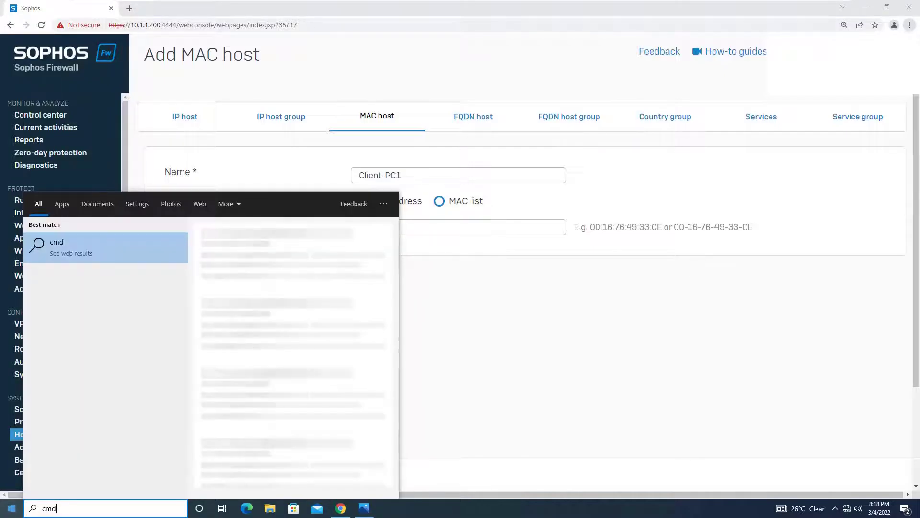
key("Return")
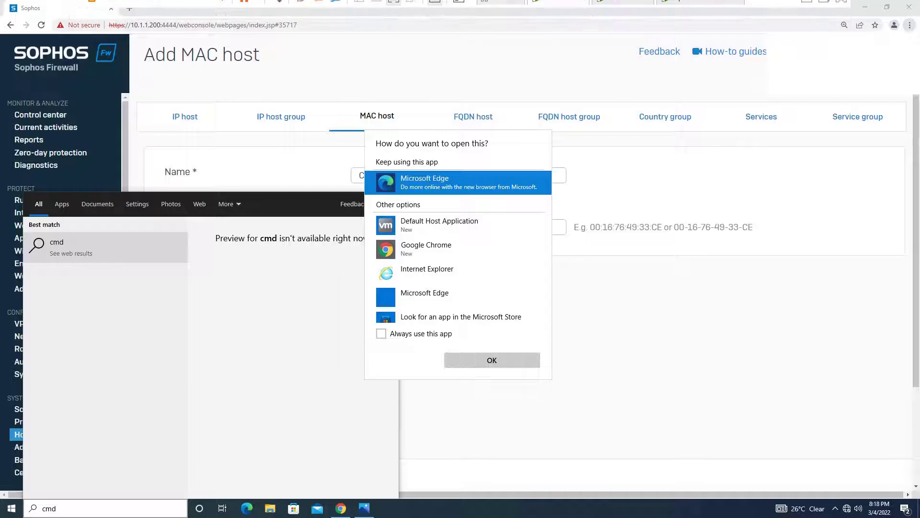
key("Escape")
Switch to Command Prompt and list the full network configuration with ipconfig /all
key("super")
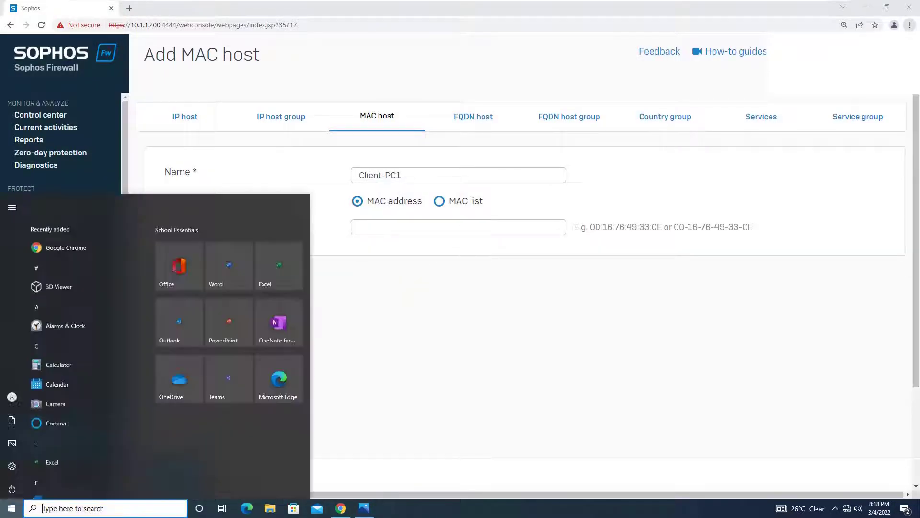
type("cmd")
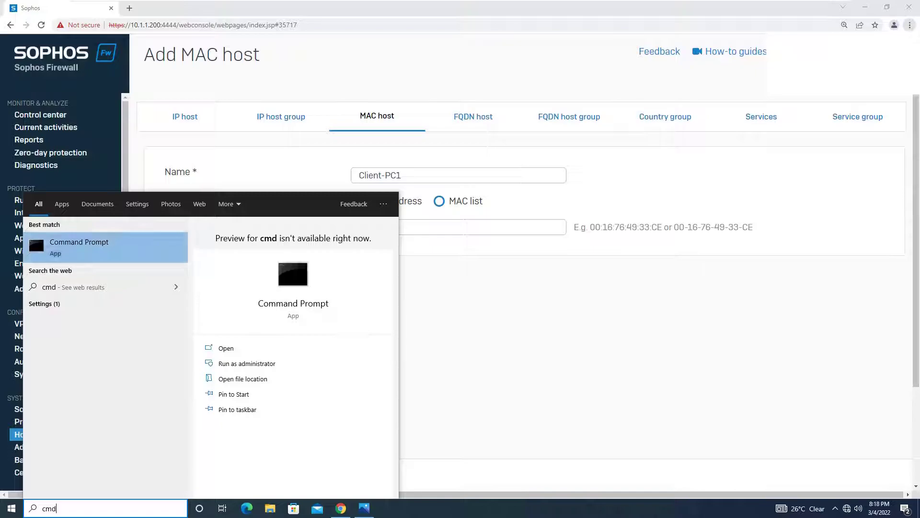
key("Return")
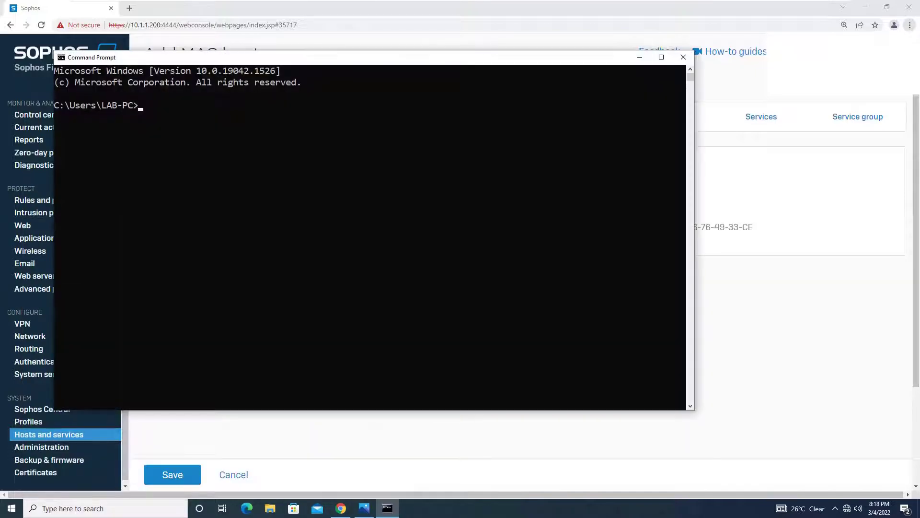
type("ipconfig /all")
key("Return")
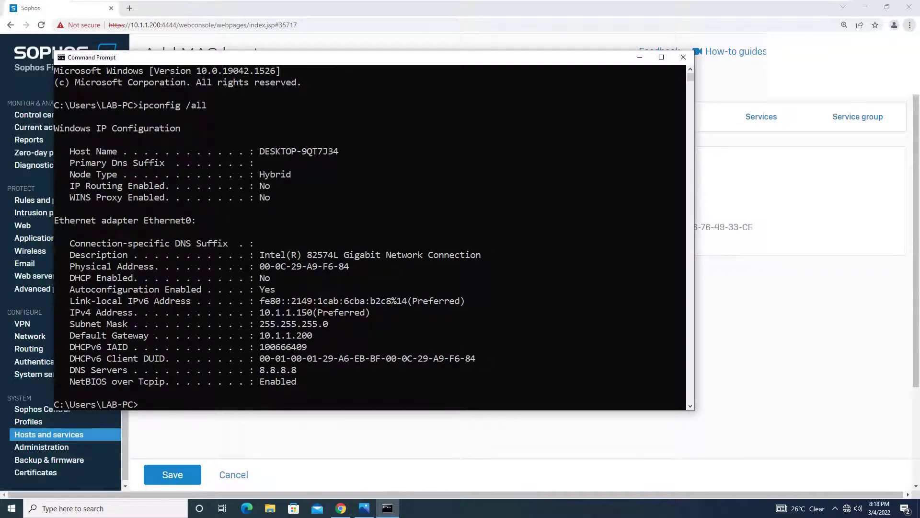
Copy the Ethernet0 adapter's physical address 00-0C-29-A9-F6-84 into the new host's MAC address in the Sophos Firewall console
left_click_drag(259, 267, 348, 266)
key("ctrl+c")
left_click(640, 57)
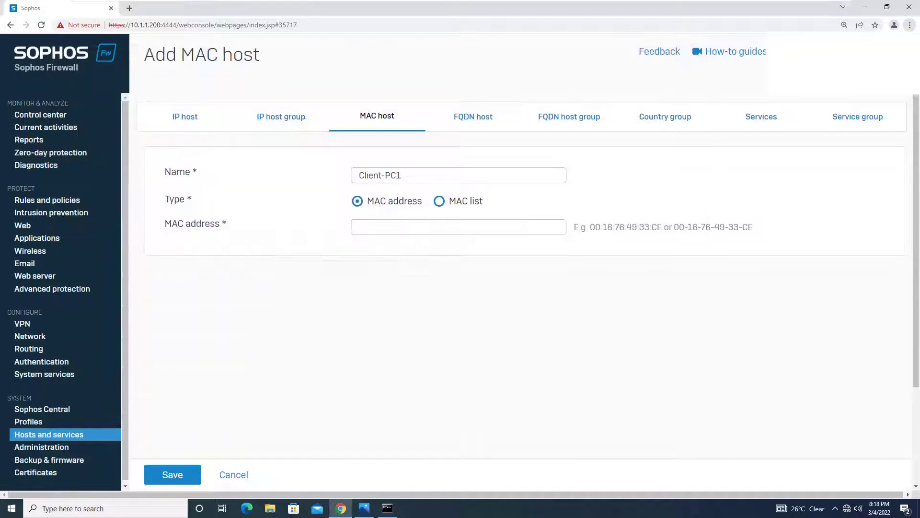
left_click(458, 227)
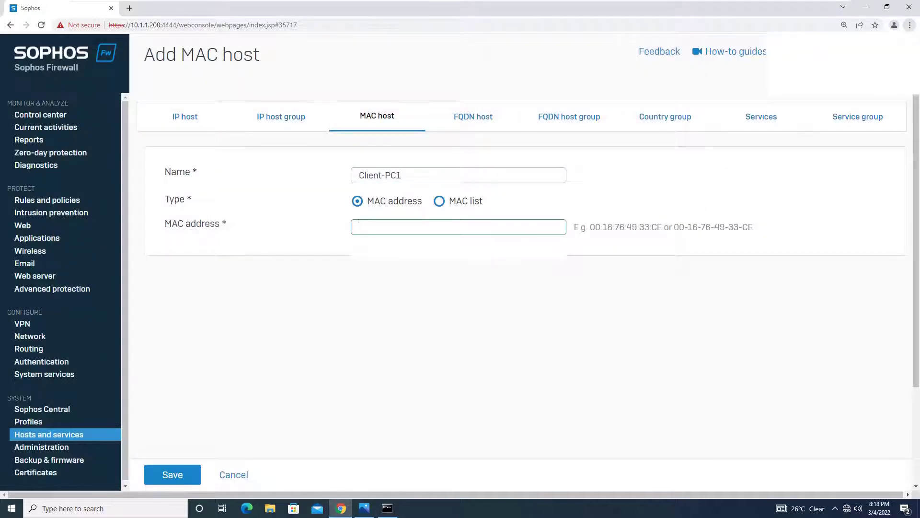
key("ctrl+v")
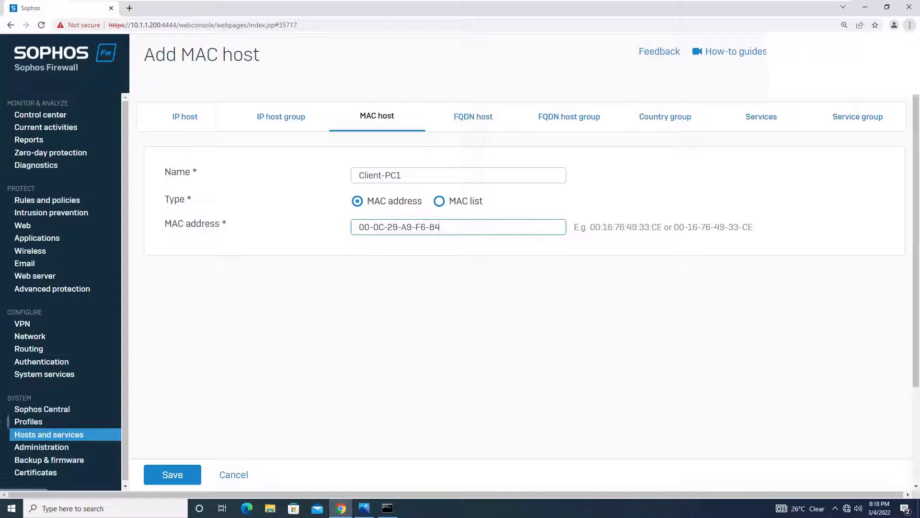
Change the MAC host's name to Client-PC1-MAC and save the host
left_click(173, 475)
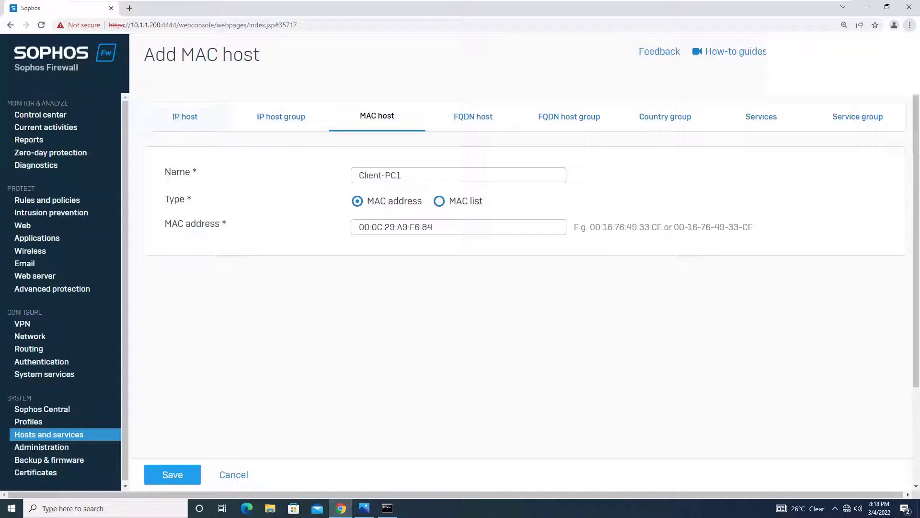
left_click(403, 175)
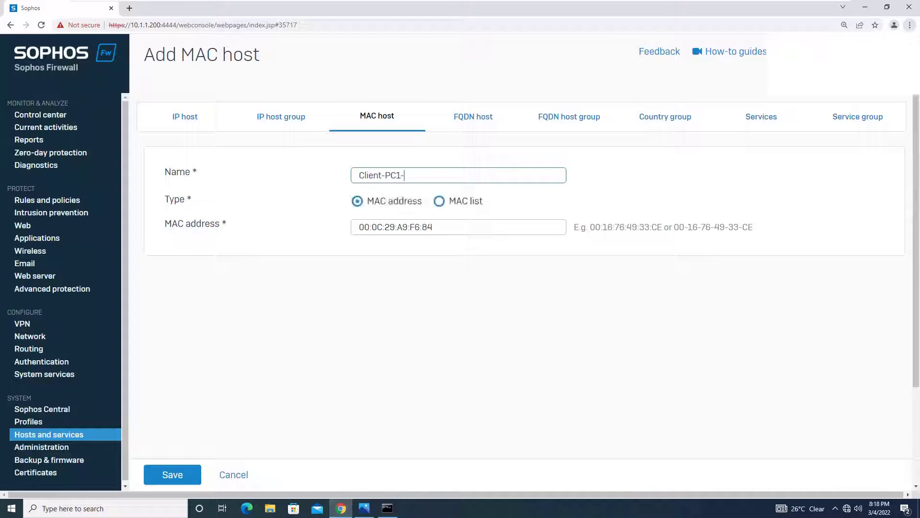
type("-MAC")
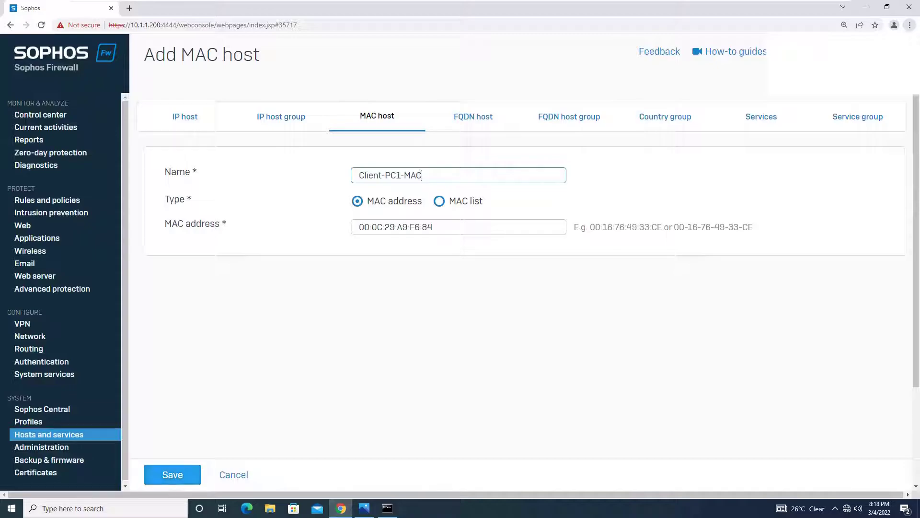
left_click(172, 474)
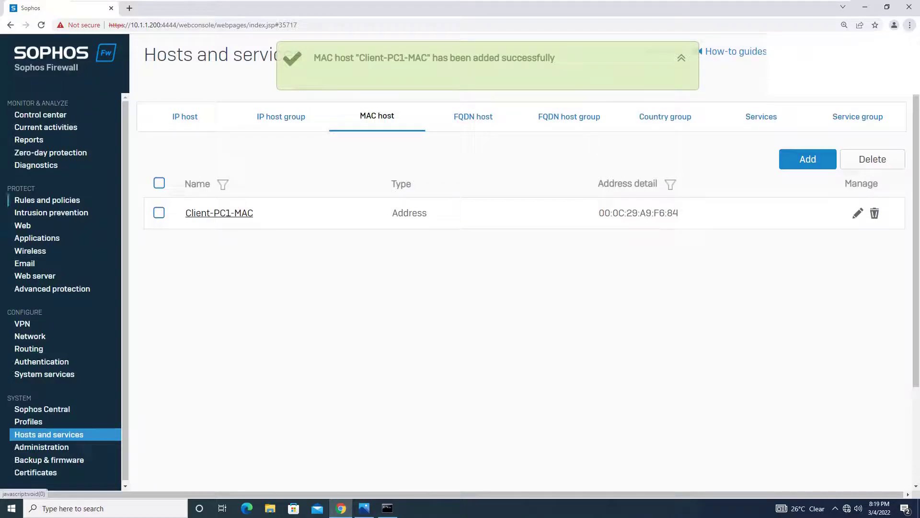
Open the LAN-to-WAN firewall rule, review its source networks and devices, and close it without saving
left_click(47, 201)
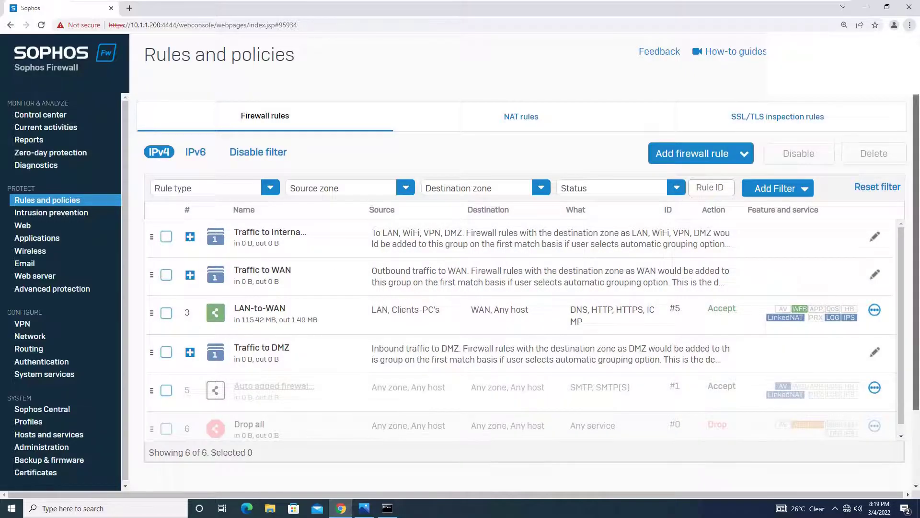
scroll(522, 287, "down", 2)
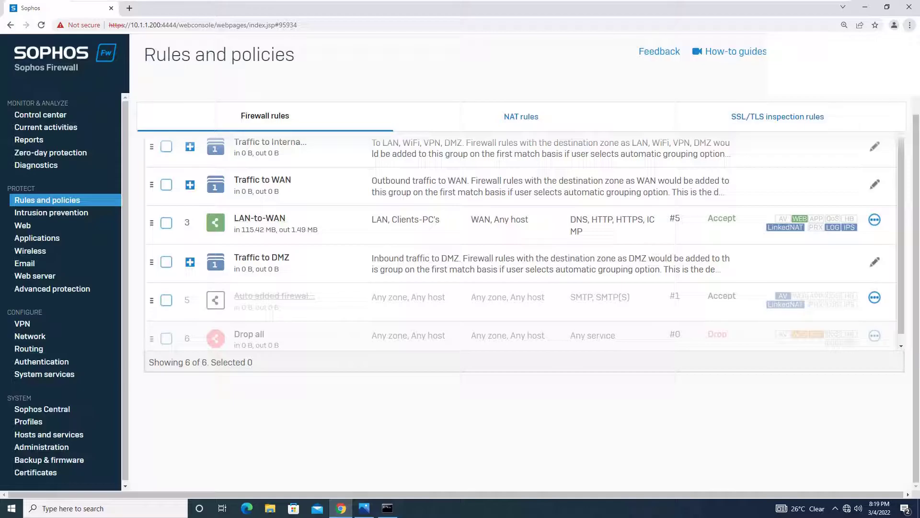
left_click(259, 218)
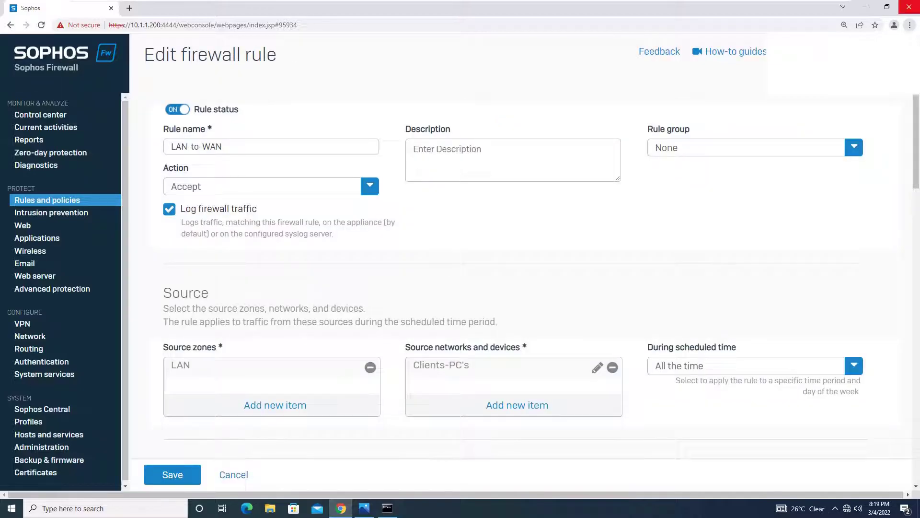
scroll(542, 276, "down", 2)
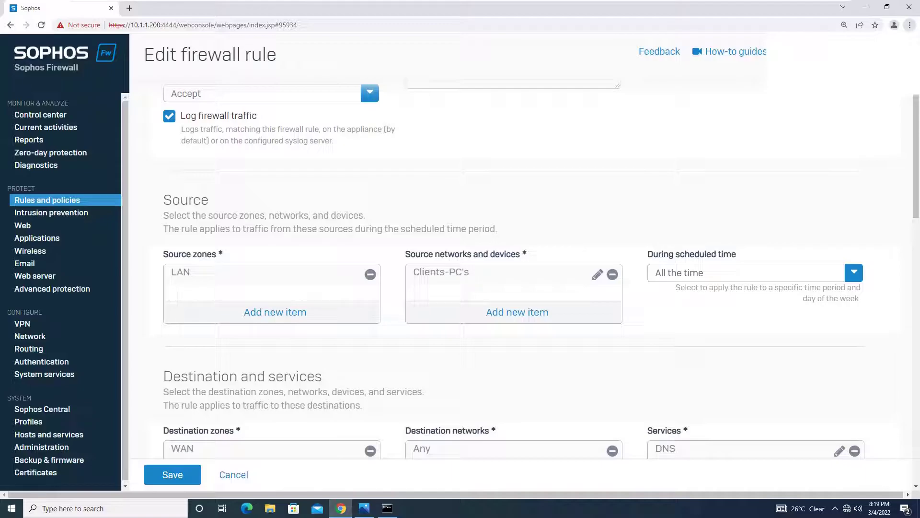
mouse_move(599, 276)
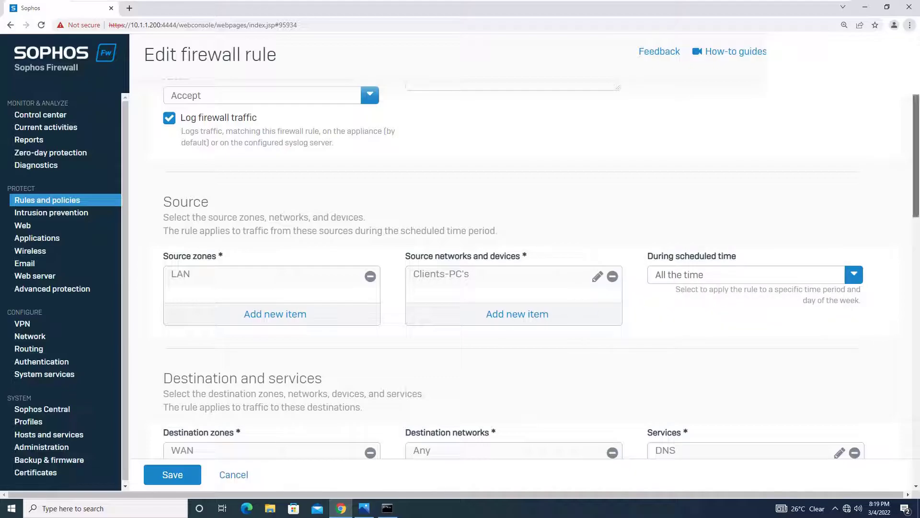
scroll(537, 283, "up", 2)
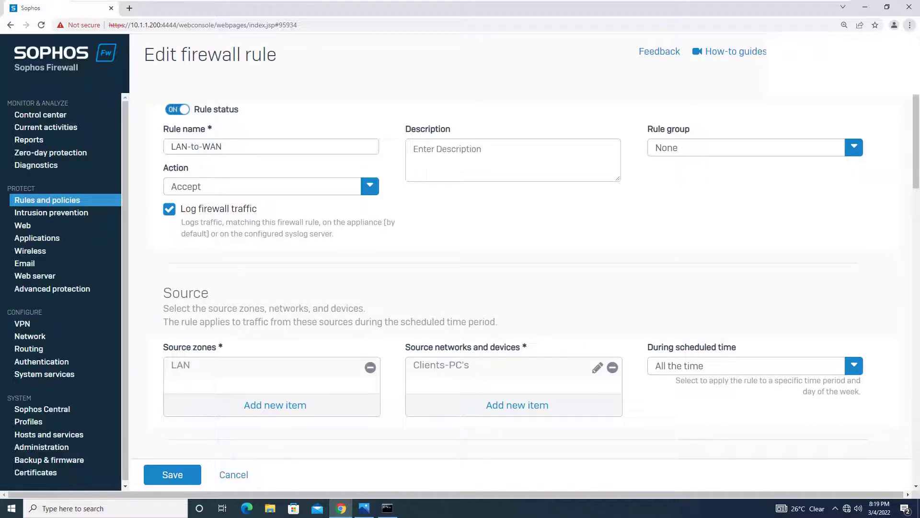
left_click(233, 474)
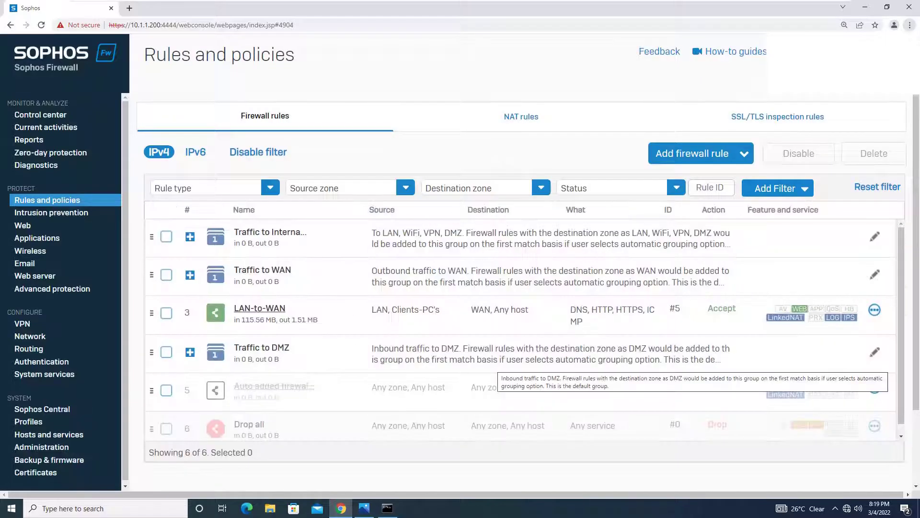
Turn off the LAN-to-WAN firewall rule
left_click(875, 310)
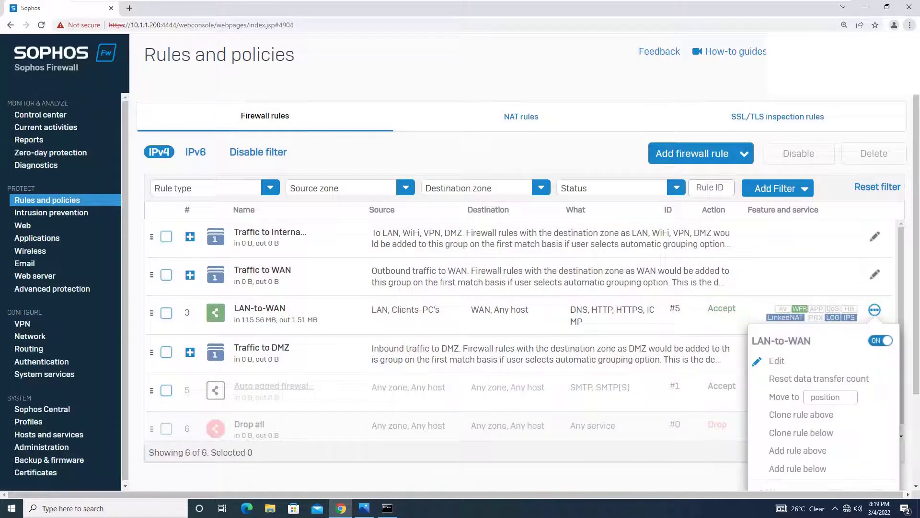
left_click(881, 340)
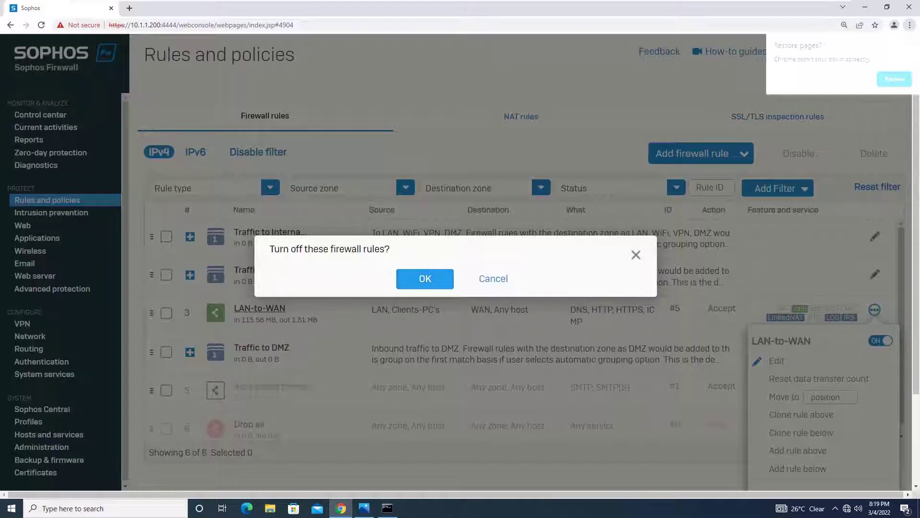
left_click(425, 279)
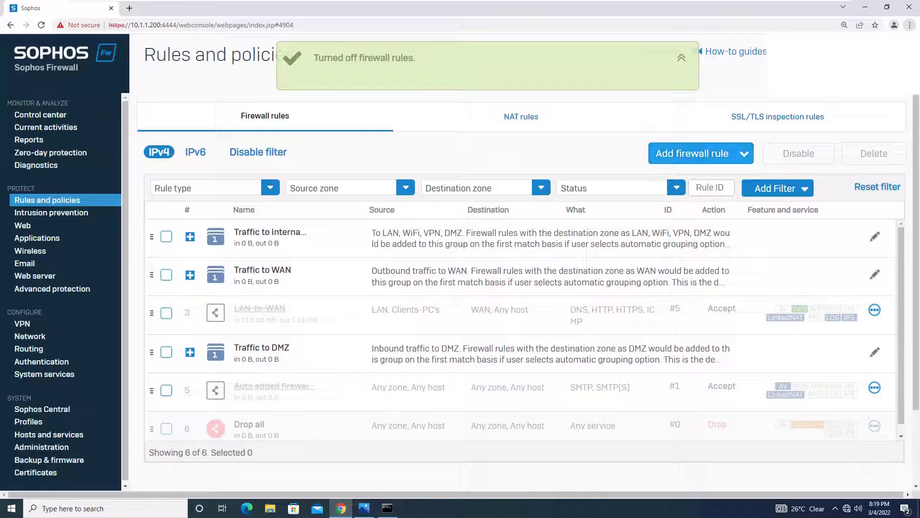
Start a new firewall rule and name it Client-PC1-to-WAN
left_click(701, 153)
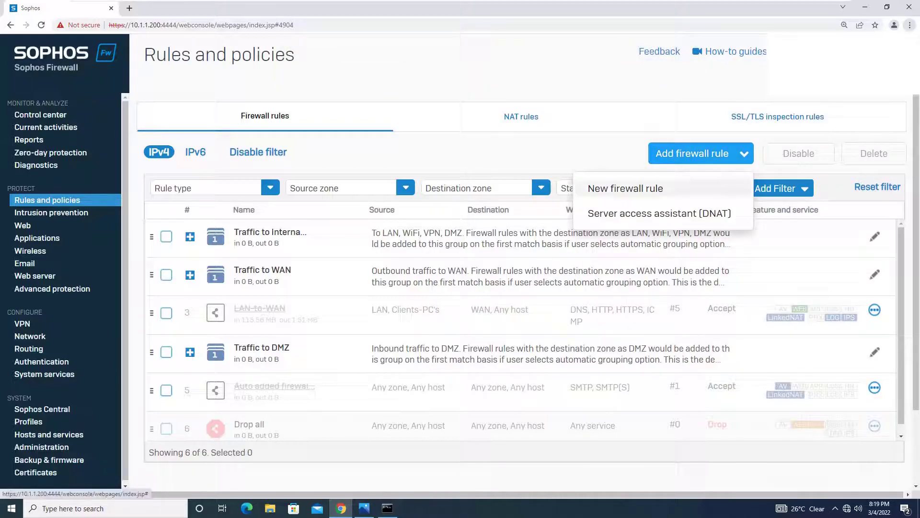
left_click(626, 188)
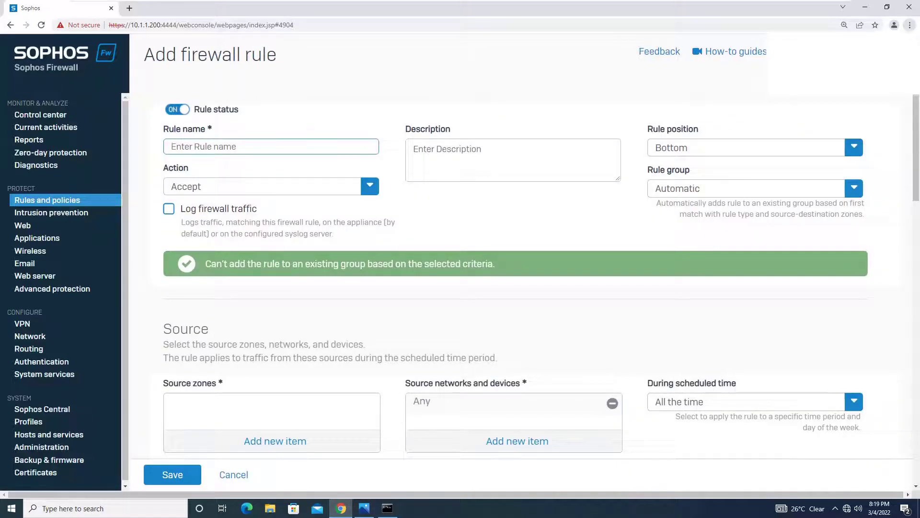
type("Client-PC1-to-WAN")
left_click(415, 149)
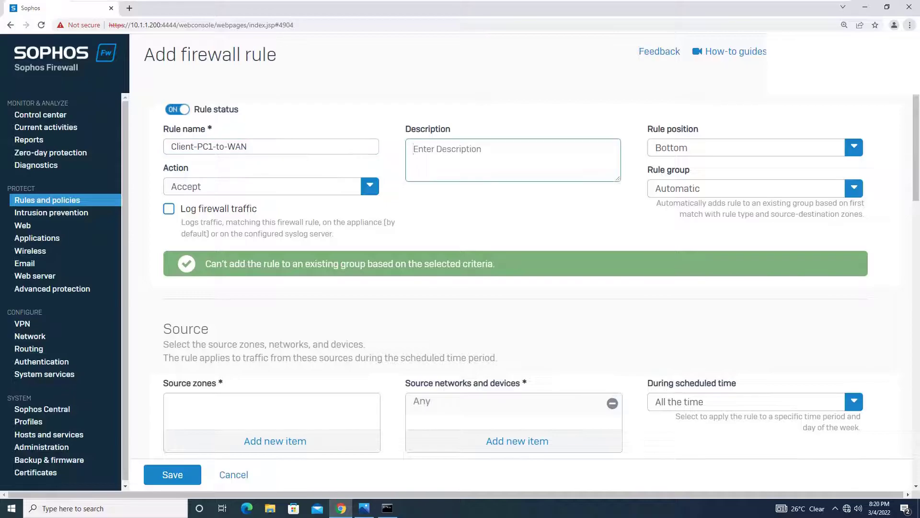
Set the rule position to Top and the rule group to None, and enable logging of firewall traffic
left_click(854, 147)
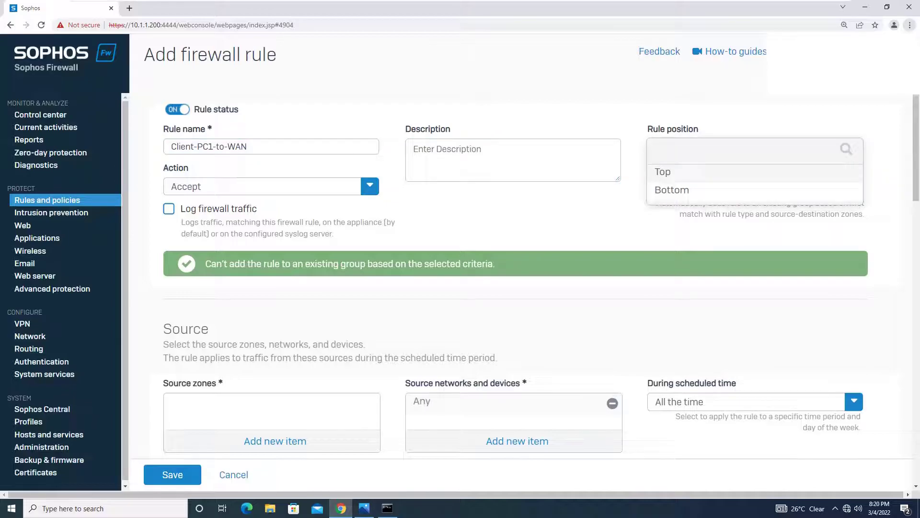
left_click(662, 172)
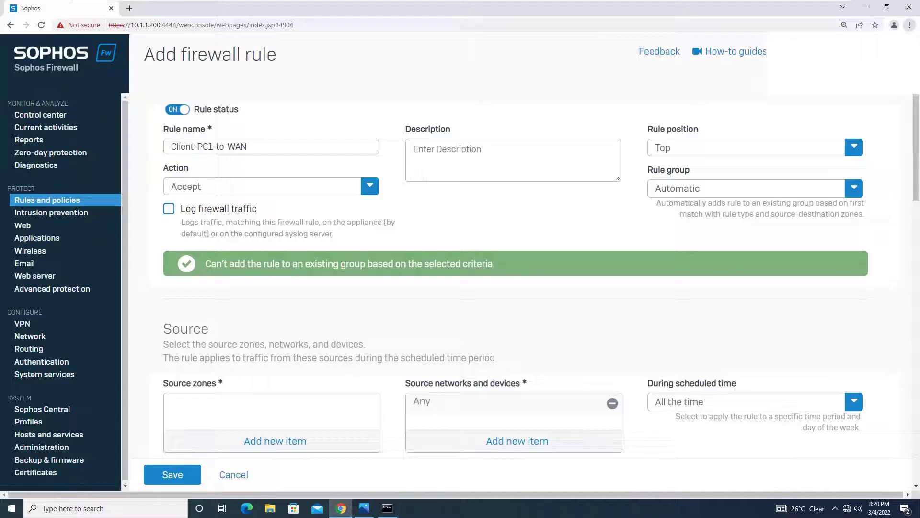
left_click(854, 188)
key("Return")
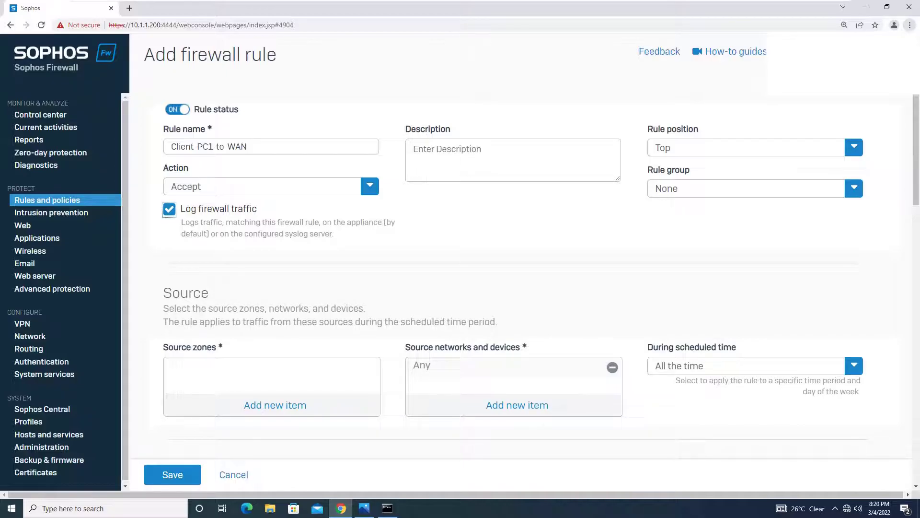
Add LAN as the source zone of the new firewall rule
left_click(275, 405)
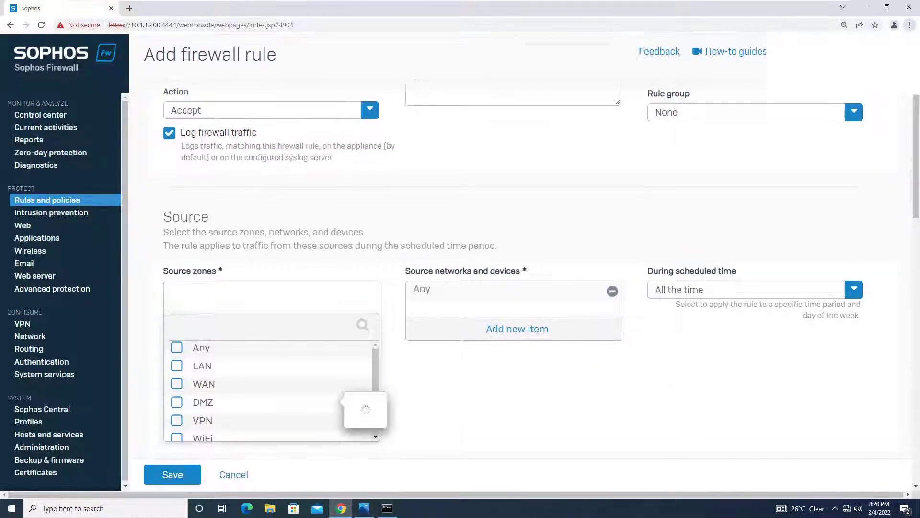
left_click(202, 366)
left_click(272, 450)
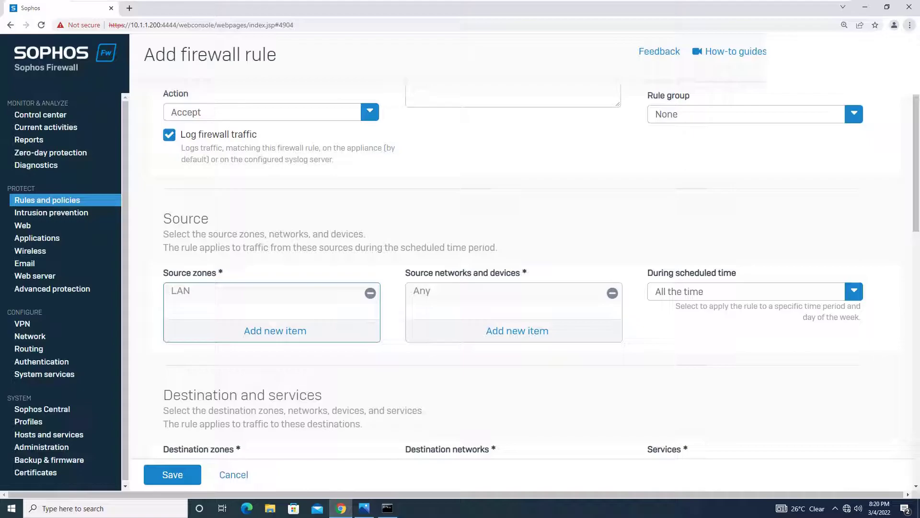
Replace Any with the Client-PC1-MAC host in the rule's source networks and devices
left_click(612, 293)
left_click(517, 331)
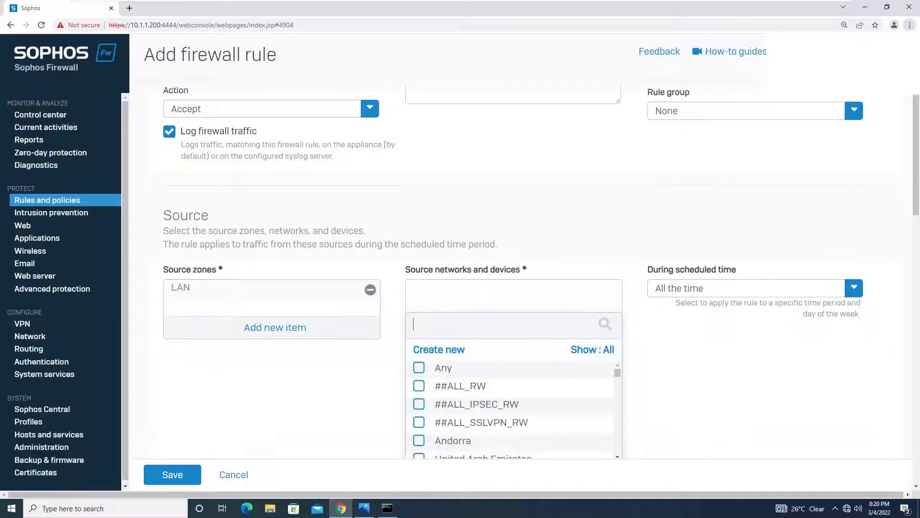
type("client")
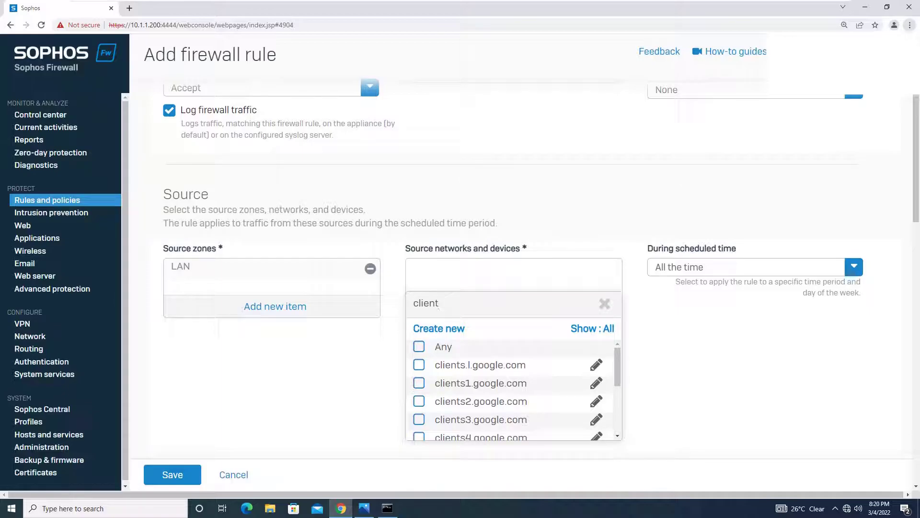
type("-pc1")
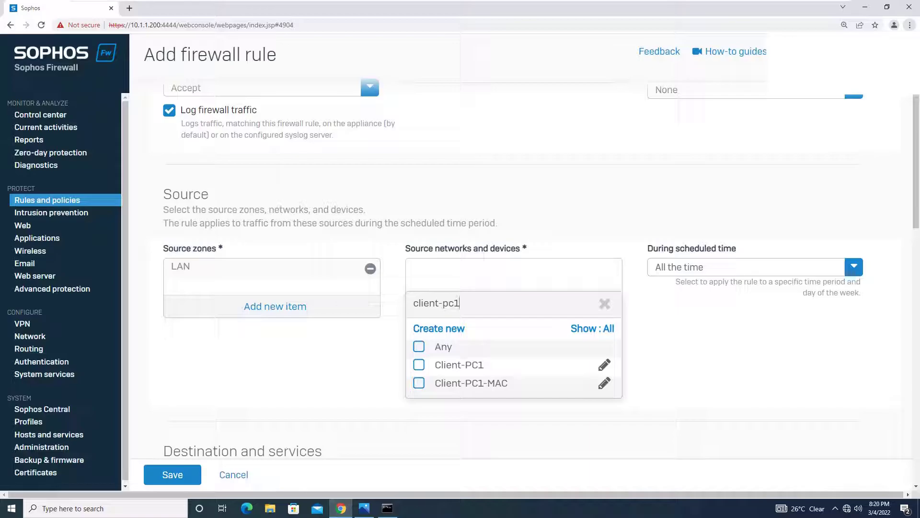
mouse_move(472, 383)
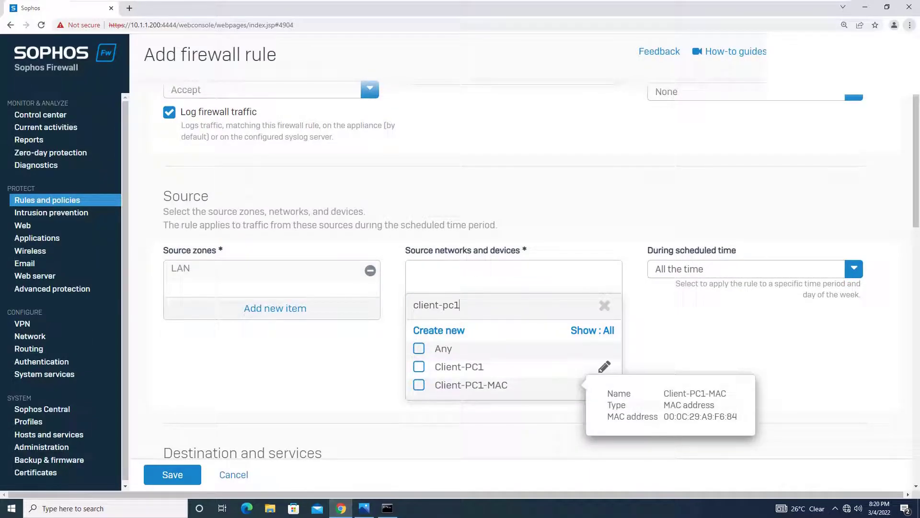
left_click(576, 383)
left_click(513, 410)
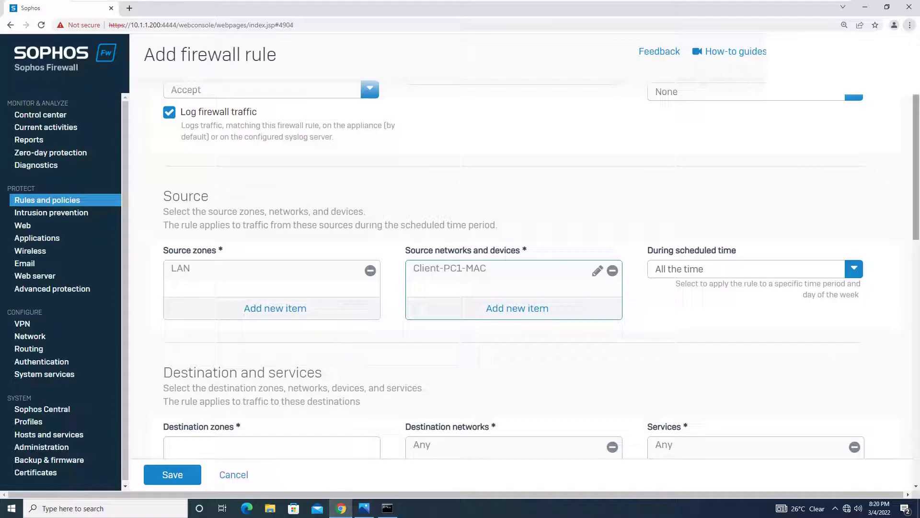
Add WAN as the destination zone of the new firewall rule
scroll(916, 167, "down", 4)
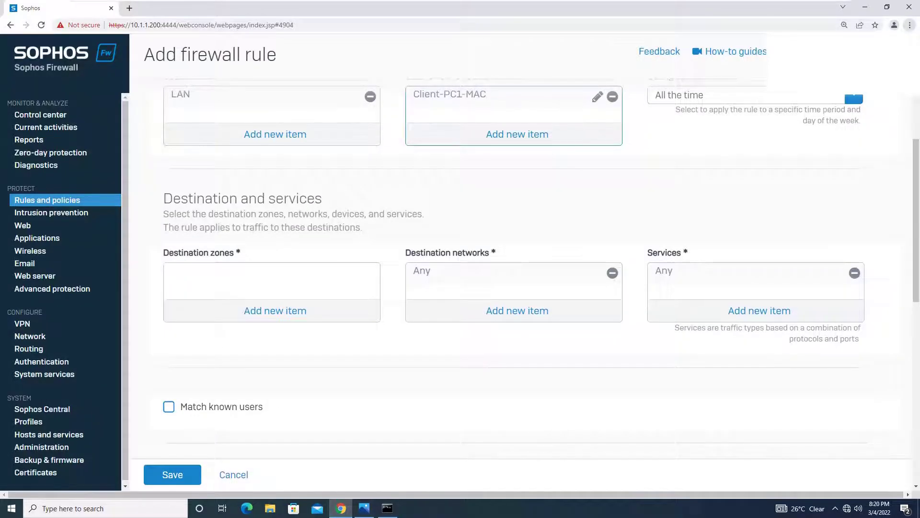
left_click(275, 311)
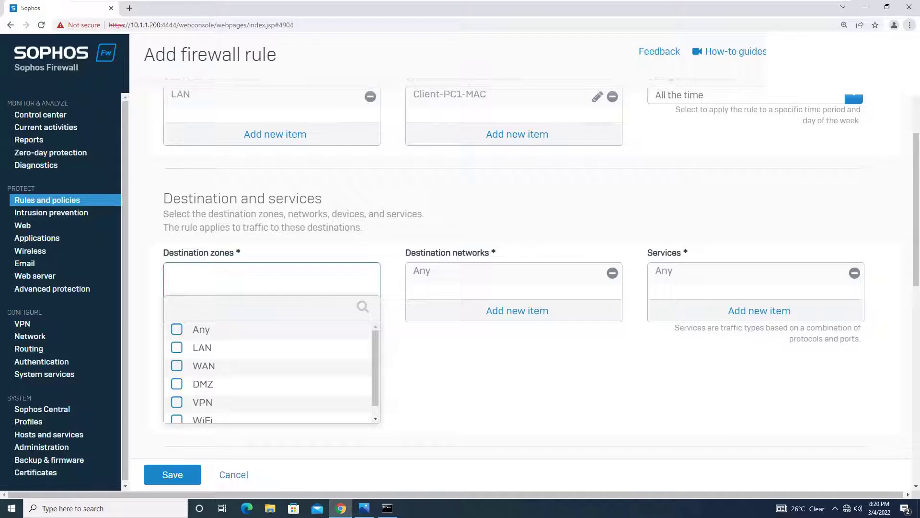
left_click(177, 366)
left_click(272, 433)
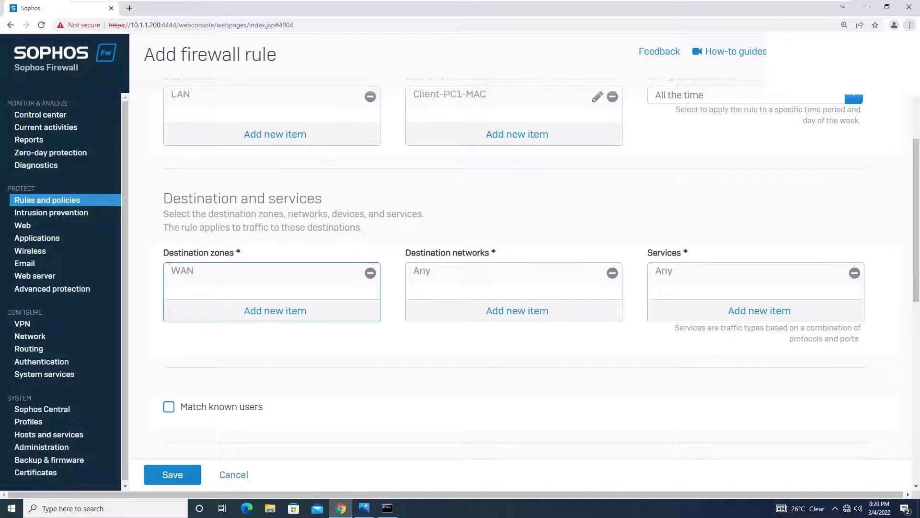
Create a linked NAT rule with the translated source (SNAT) set to MASQ and save it
scroll(527, 263, "down", 3)
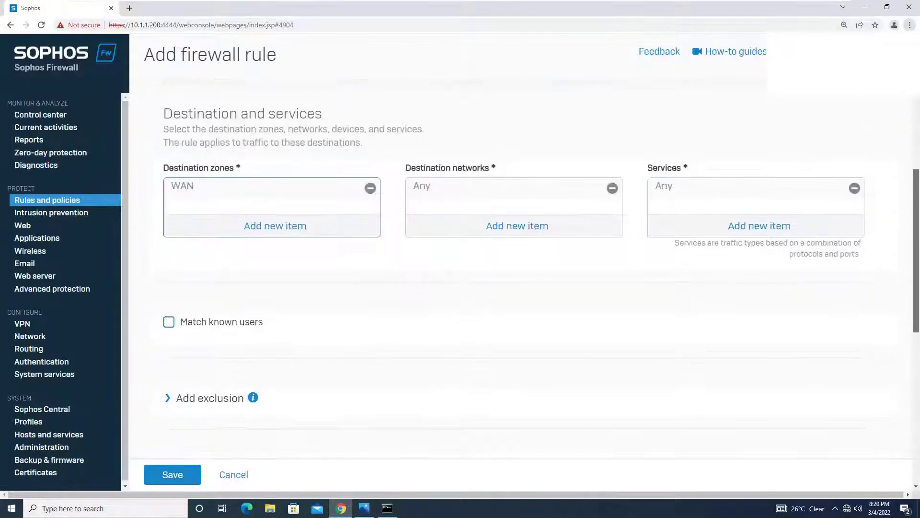
scroll(527, 263, "down", 5)
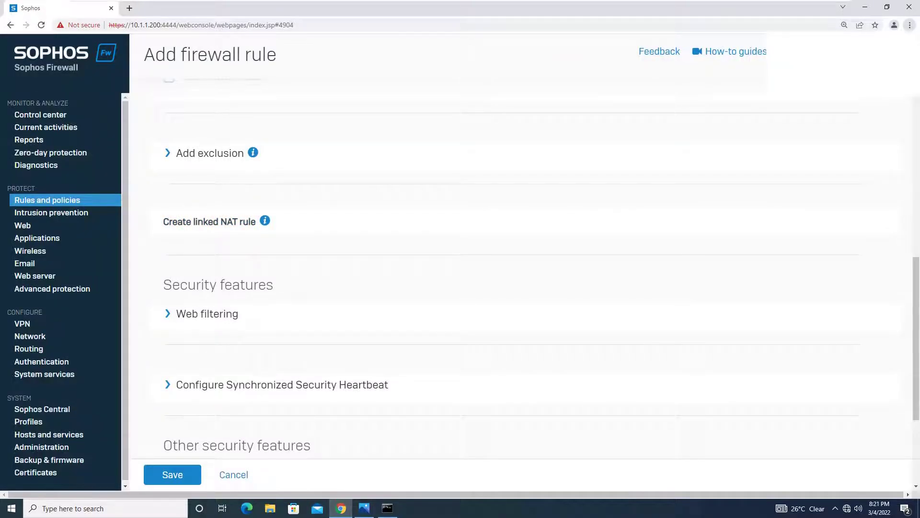
left_click(209, 222)
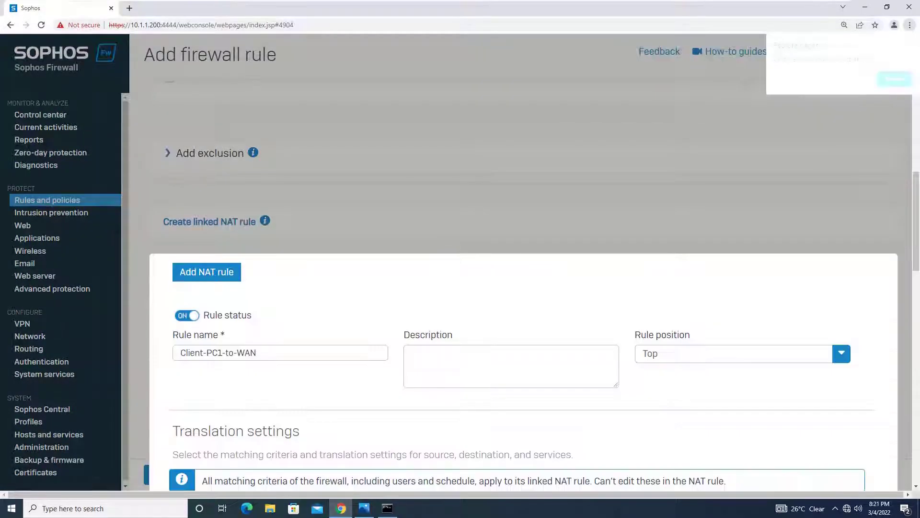
left_click_drag(915, 221, 916, 303)
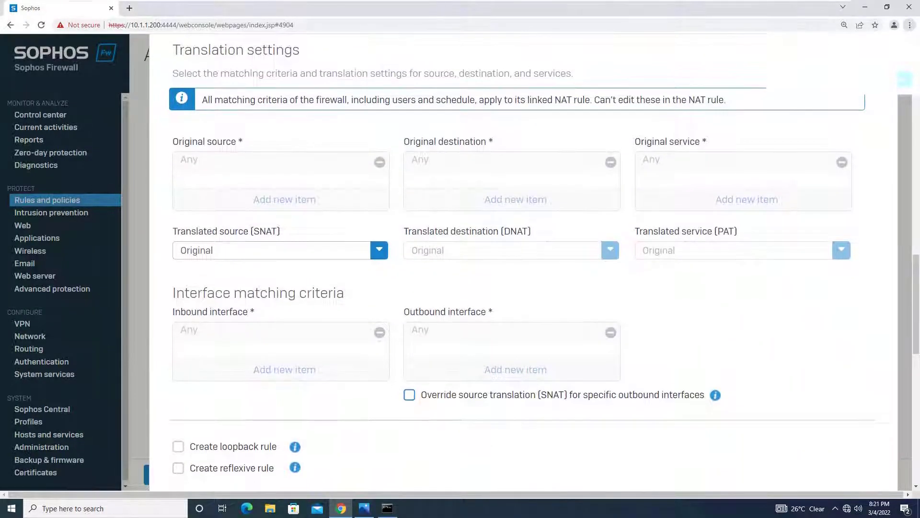
left_click(379, 251)
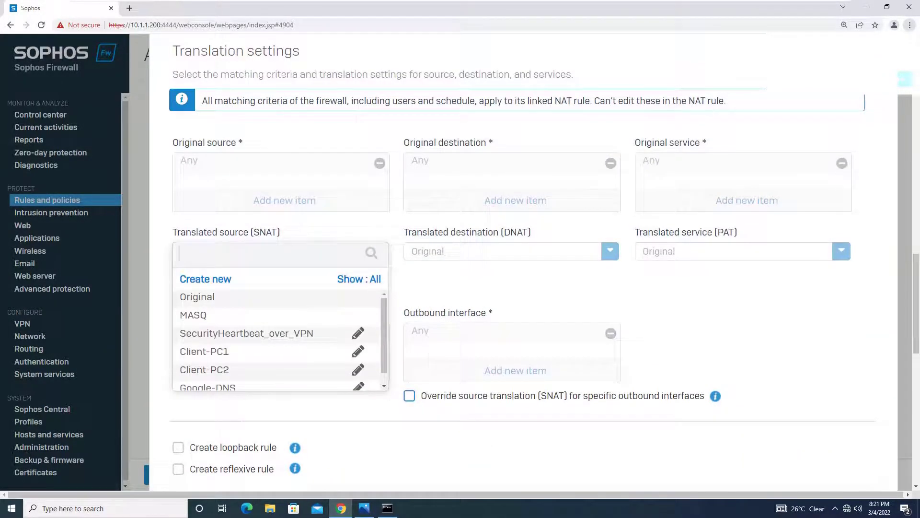
left_click(193, 315)
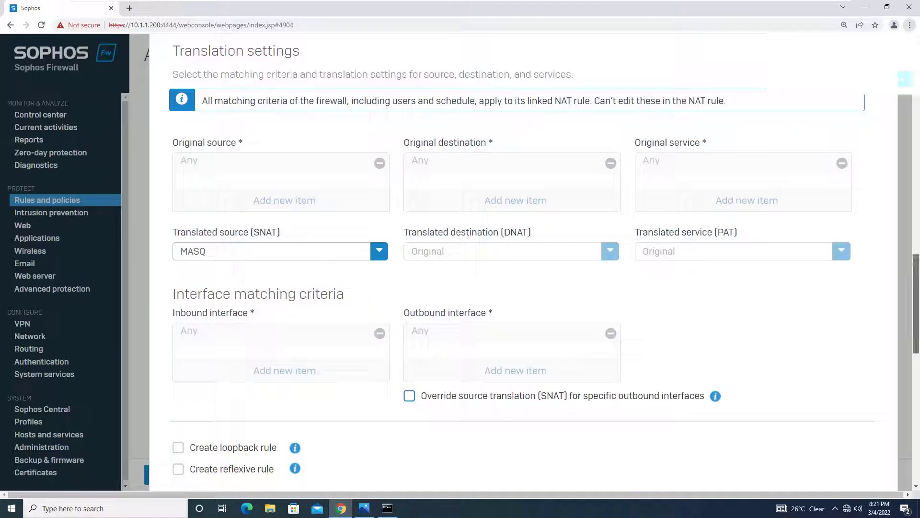
scroll(524, 284, "down", 8)
scroll(523, 283, "up", 1)
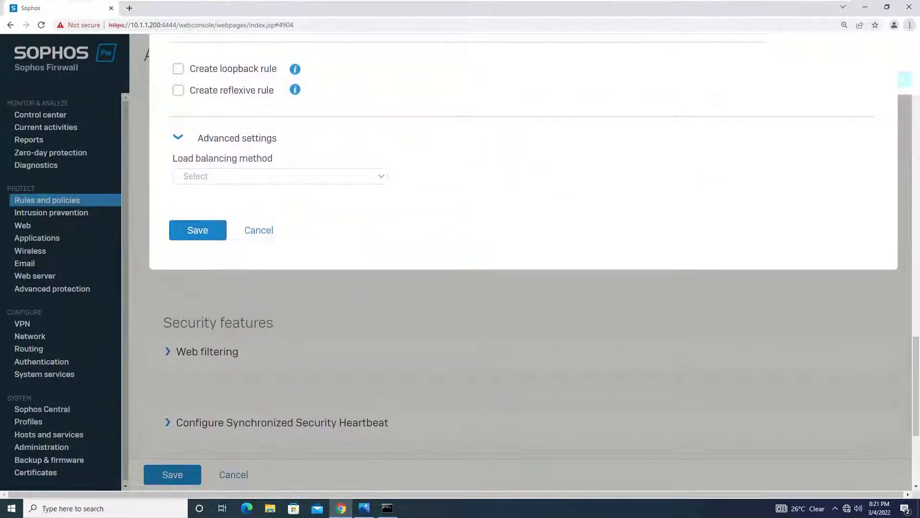
left_click(197, 230)
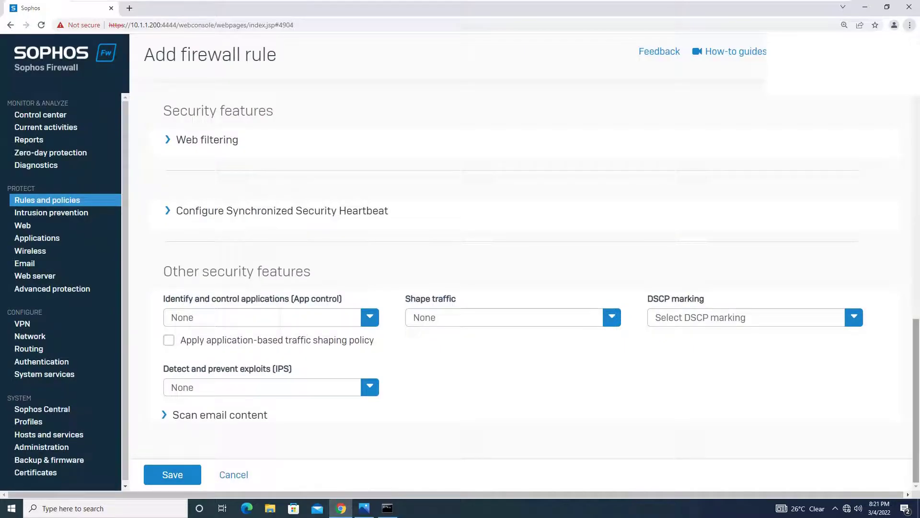
Check the linked NAT rule and the remaining security features, and save the Client-PC1-to-WAN firewall rule
left_click_drag(916, 401, 916, 366)
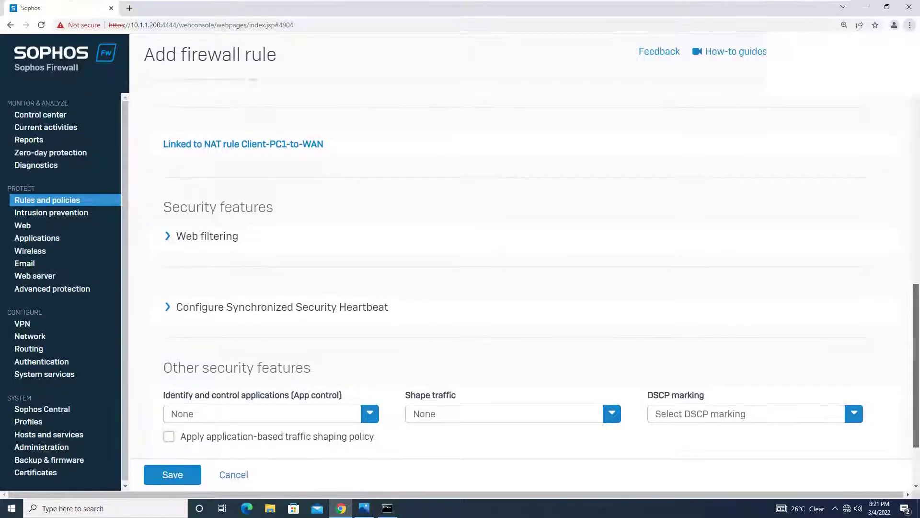
scroll(541, 281, "down", 2)
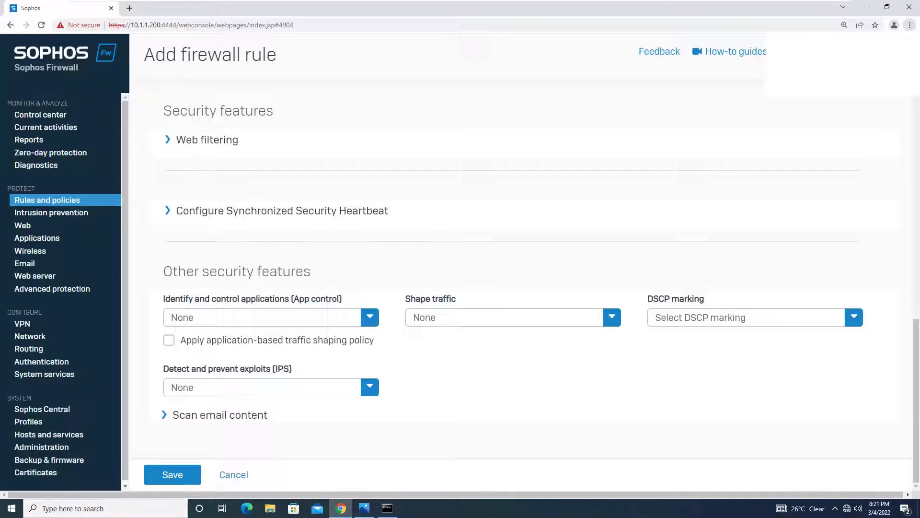
left_click(173, 474)
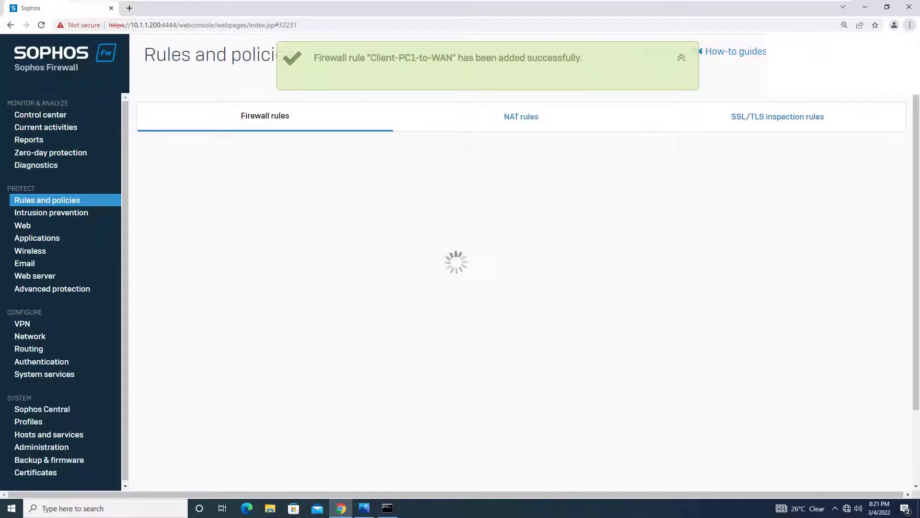
Expand and collapse the internal, WAN and DMZ traffic groups in the firewall rule list to review their rules
left_click(909, 25)
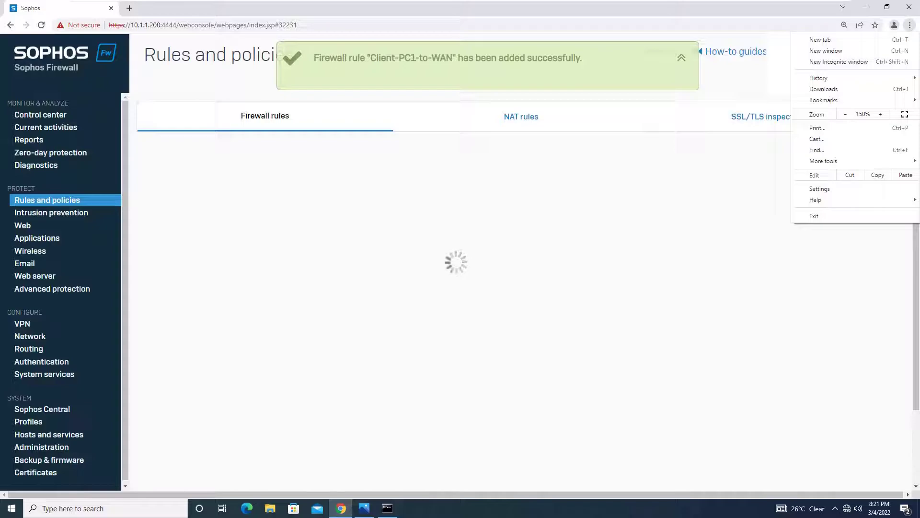
left_click(910, 25)
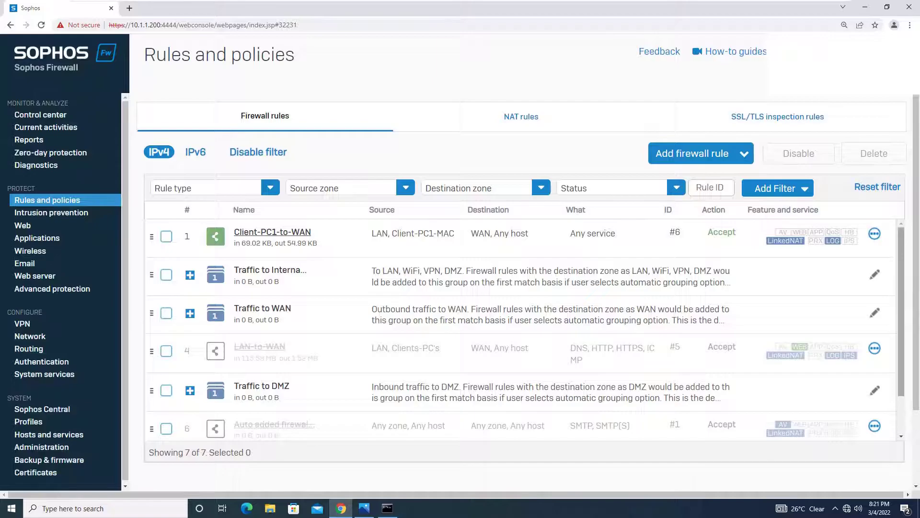
left_click_drag(901, 312, 901, 312)
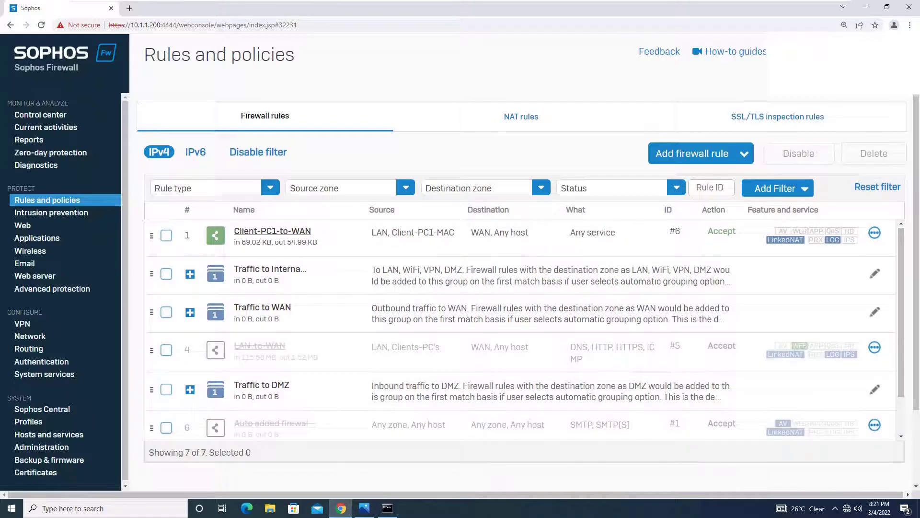
left_click(191, 274)
left_click(191, 274)
left_click(190, 312)
left_click(190, 312)
left_click(190, 389)
left_click(190, 389)
Test the client's internet access by loading google.com in an incognito window, and close that window
left_click(909, 24)
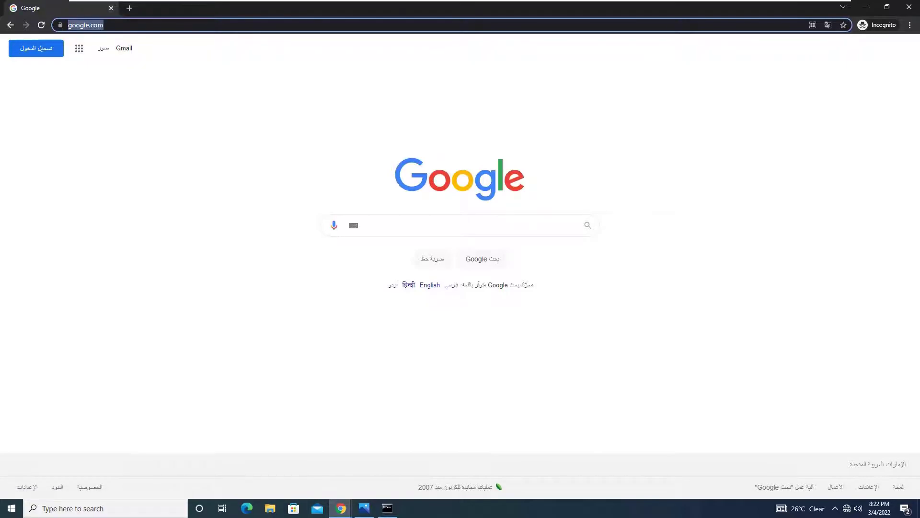
left_click(112, 9)
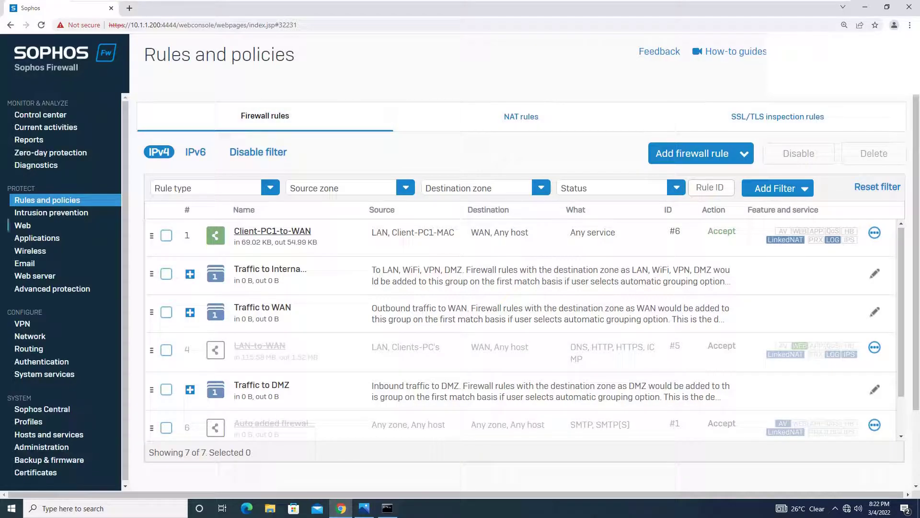
Open the log viewer from Diagnostics, check which firewall rule handles the client's traffic, and return to the web console
left_click(36, 165)
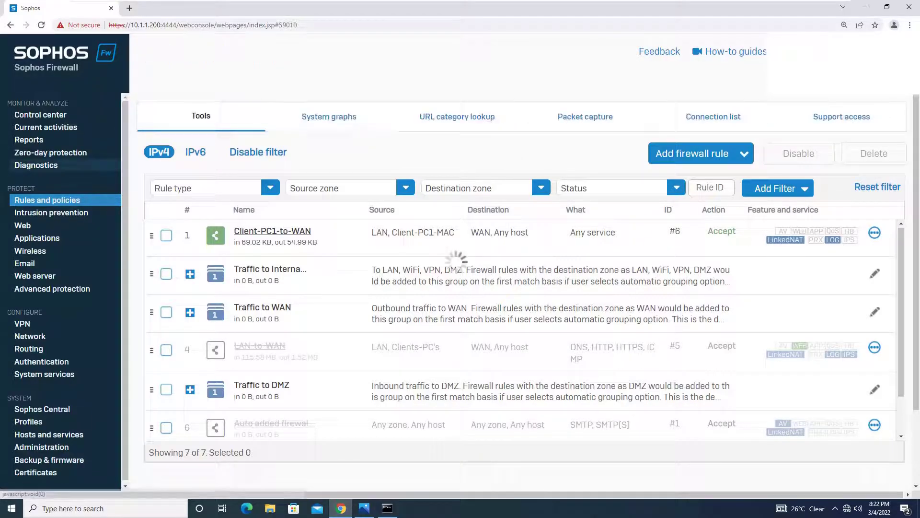
left_click(188, 194)
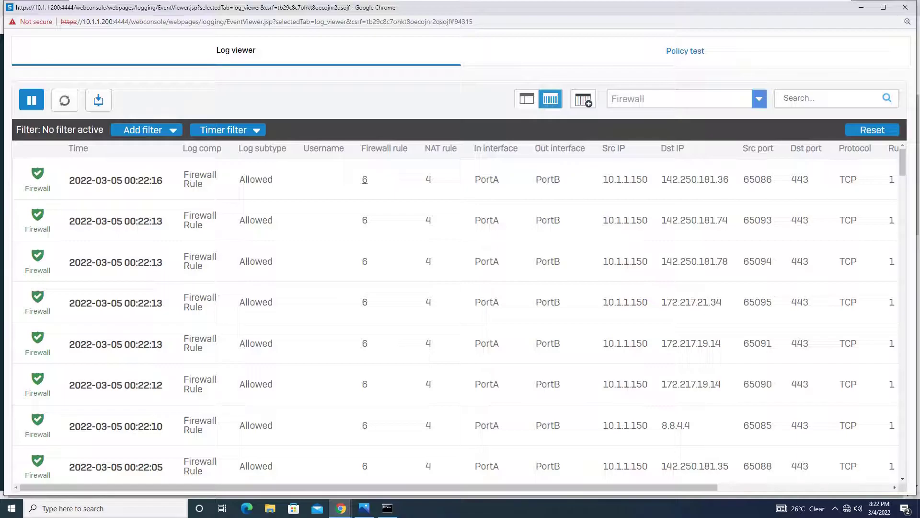
key("alt+Tab")
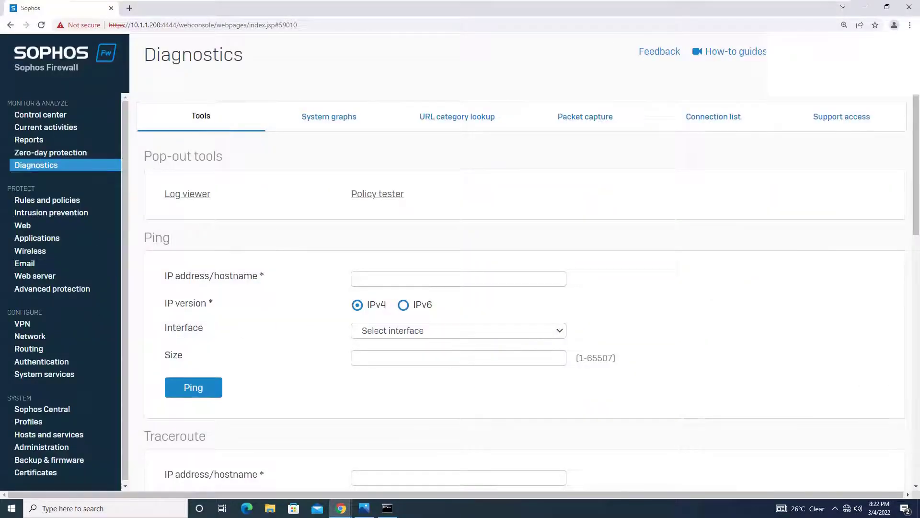
Open the Client-PC1-to-WAN firewall rule, review its source settings, and return to the rule list without saving
left_click(47, 200)
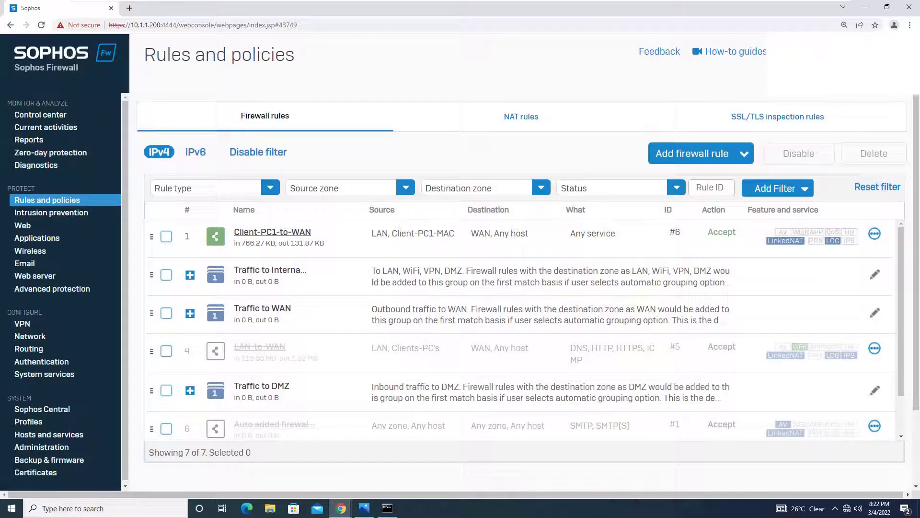
left_click(272, 232)
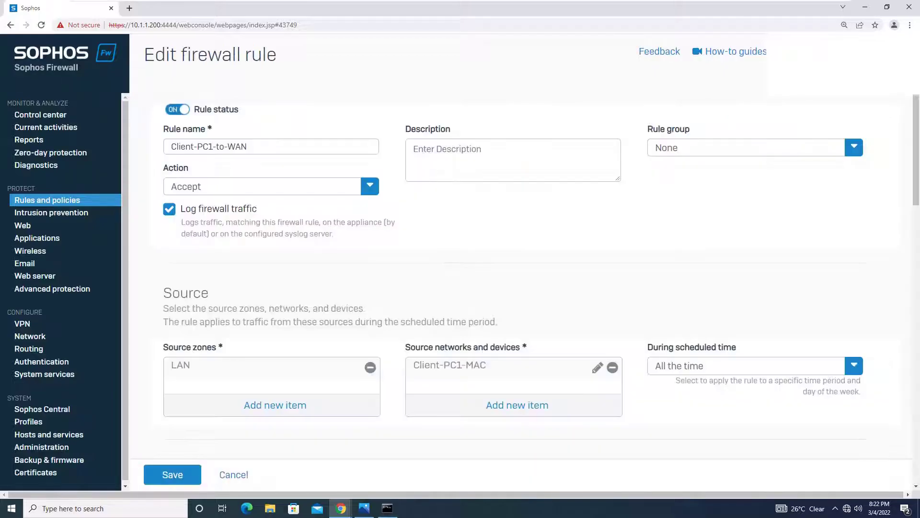
left_click(47, 200)
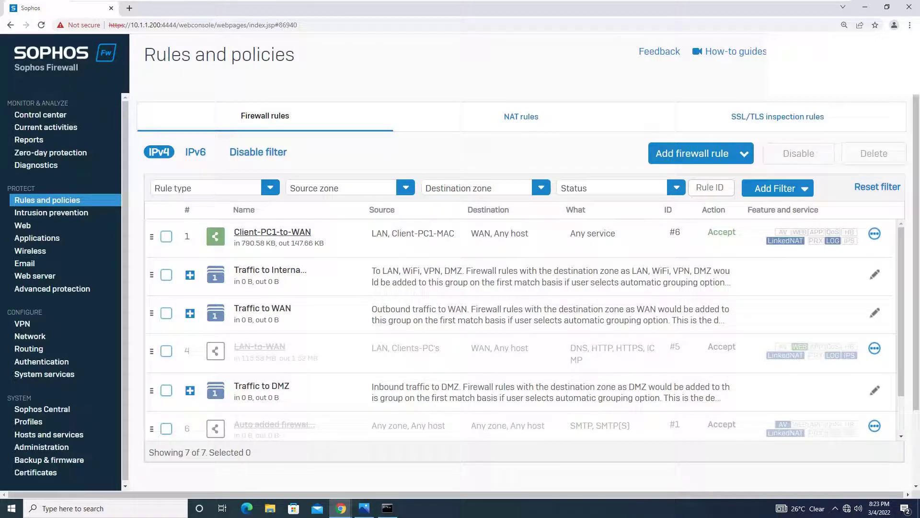
Check the firewall and NAT rule IDs in the log viewer against the NAT rule list, and return to the firewall rule list
key("alt+Tab")
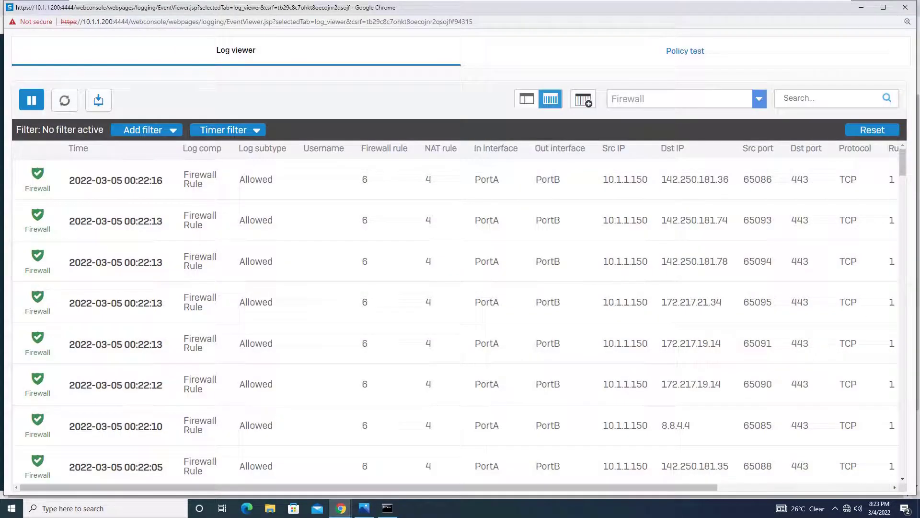
key("alt+Tab")
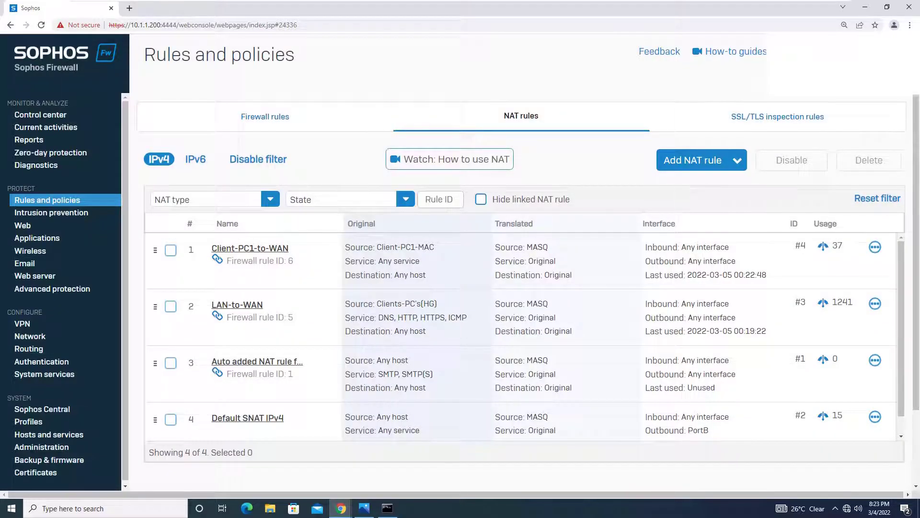
key("alt+Tab")
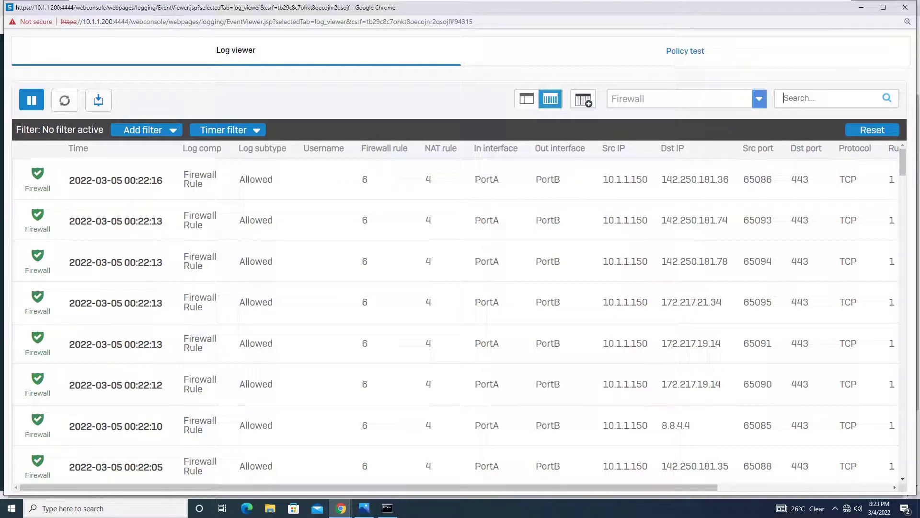
key("alt+Tab")
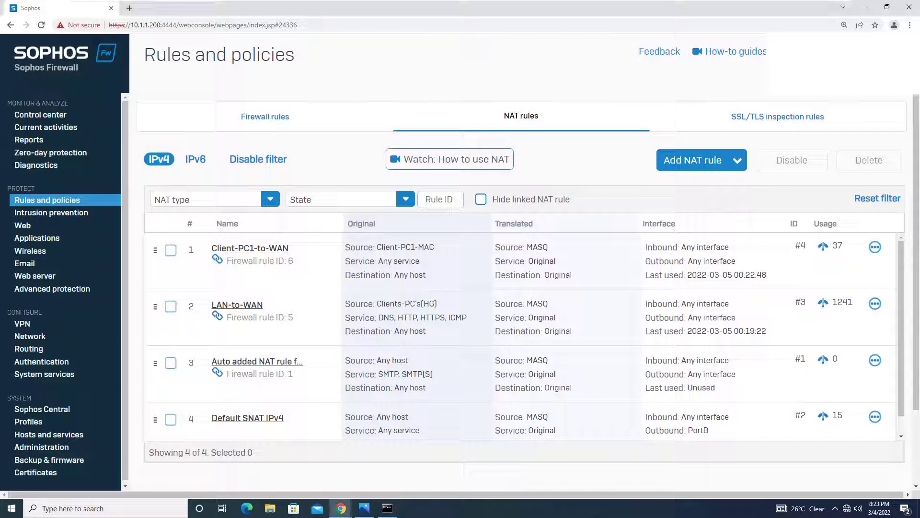
left_click(265, 117)
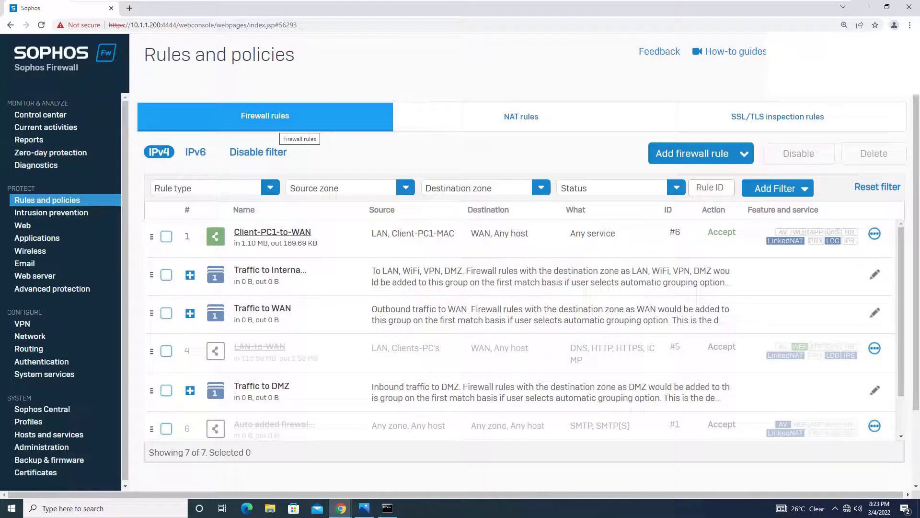
mouse_move(807, 10)
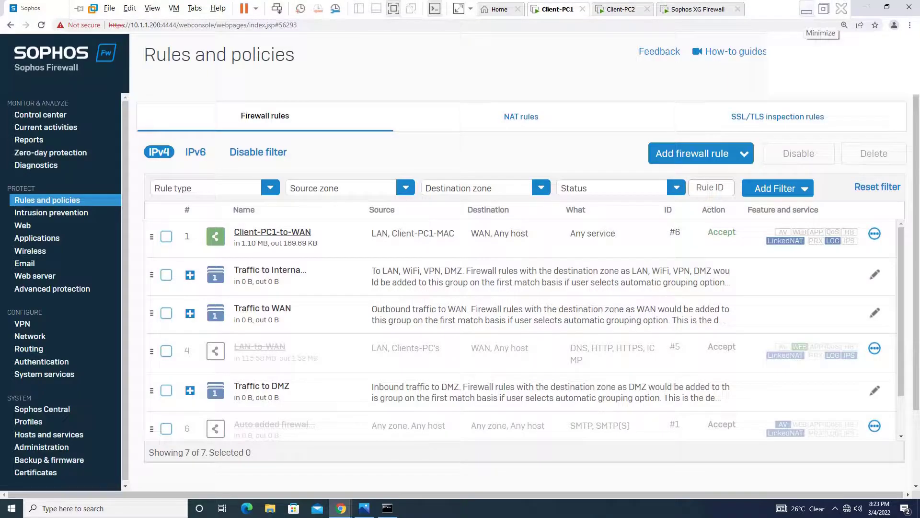